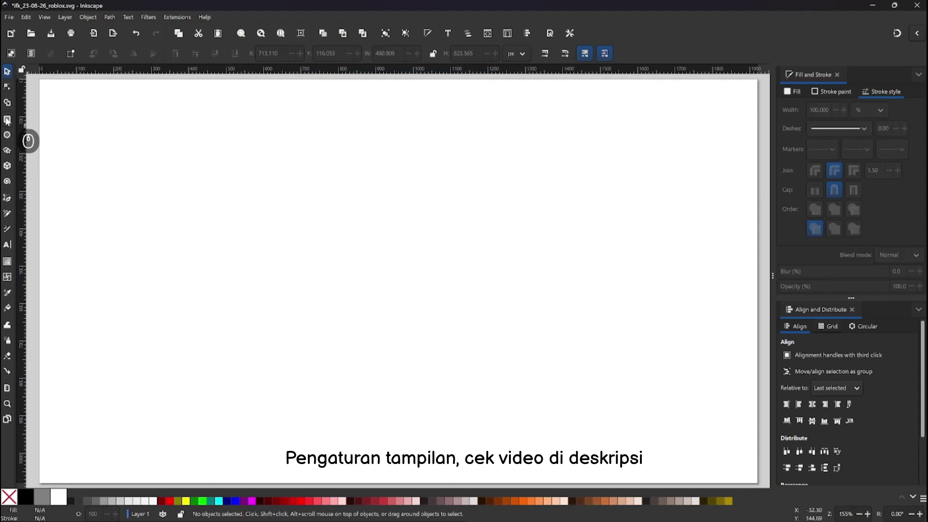
- Draw a rounded rectangle about 256 px wide and 317 px high near the middle of the page
{"action": "left_click", "coordinate": [7, 119]}
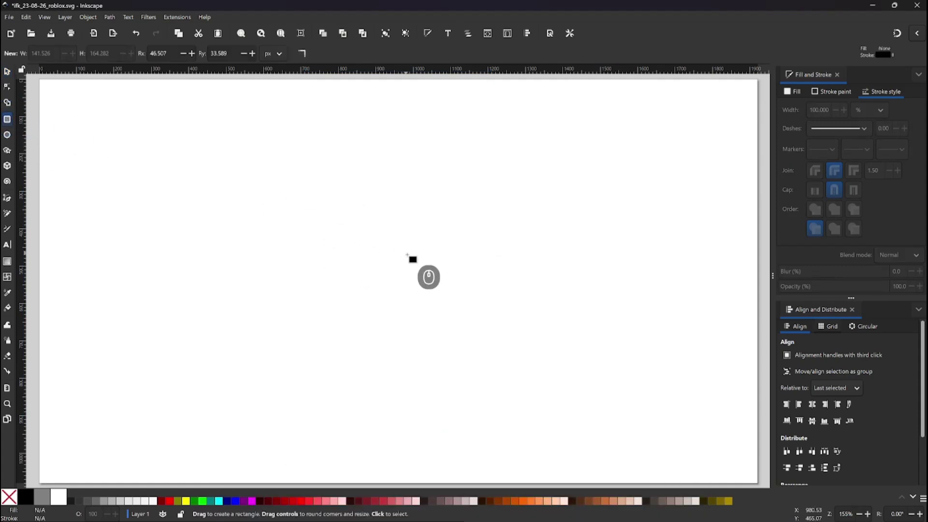
{"action": "key", "text": "r"}
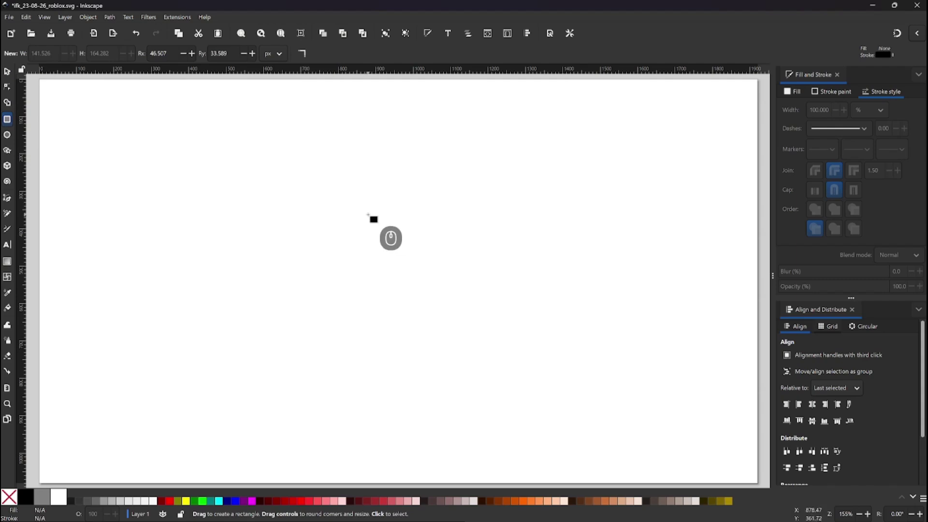
{"action": "mouse_move", "coordinate": [348, 186]}
{"action": "left_mouse_down"}
{"action": "mouse_move", "coordinate": [440, 305]}
{"action": "mouse_move", "coordinate": [376, 280]}
{"action": "mouse_move", "coordinate": [445, 329]}
{"action": "mouse_move", "coordinate": [454, 321]}
{"action": "mouse_move", "coordinate": [445, 306]}
{"action": "left_mouse_up"}
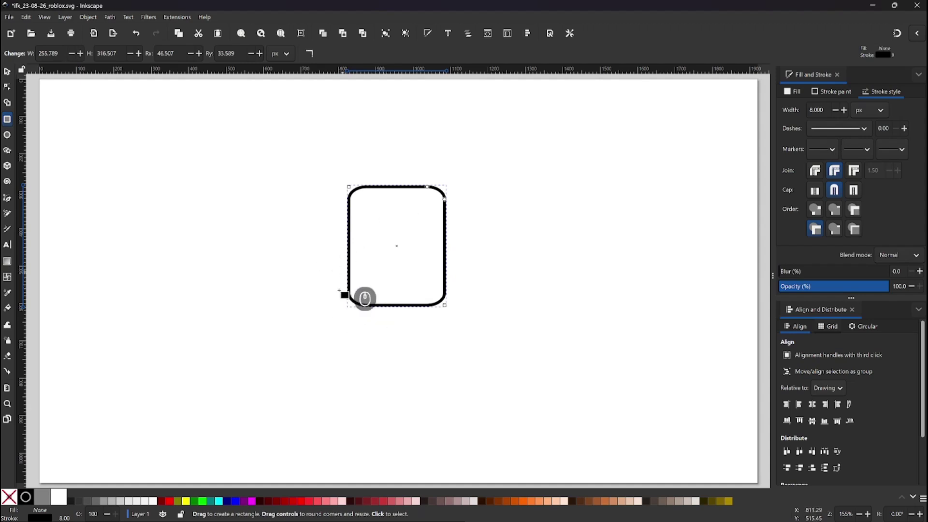
- Fill the rounded rectangle with white and remove its stroke
{"action": "key", "text": "s"}
{"action": "left_click", "coordinate": [27, 498]}
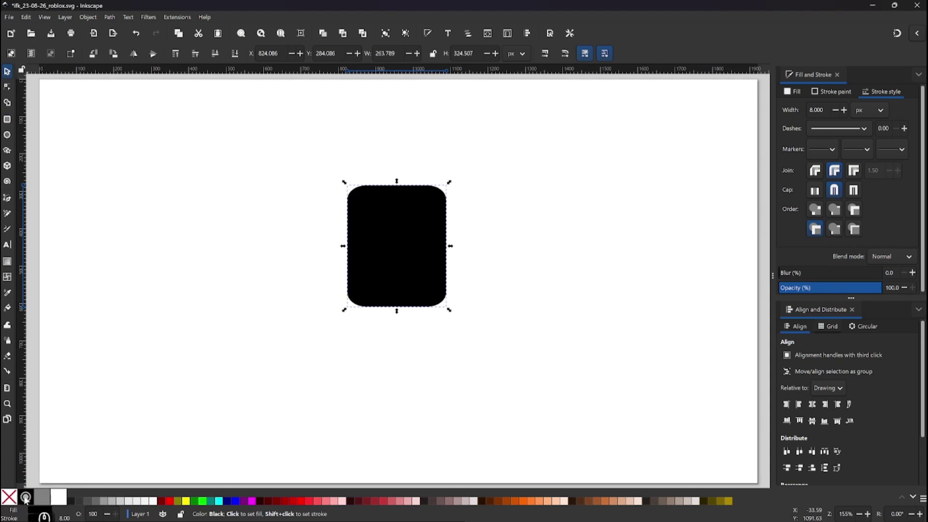
{"action": "left_click", "coordinate": [53, 497]}
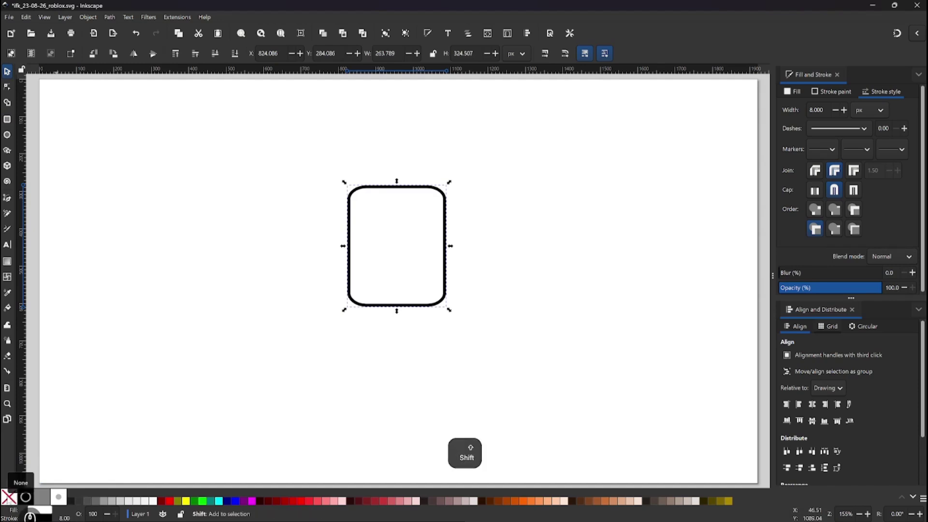
{"action": "left_click", "coordinate": [8, 497], "text": "shift"}
{"action": "left_click", "coordinate": [393, 247]}
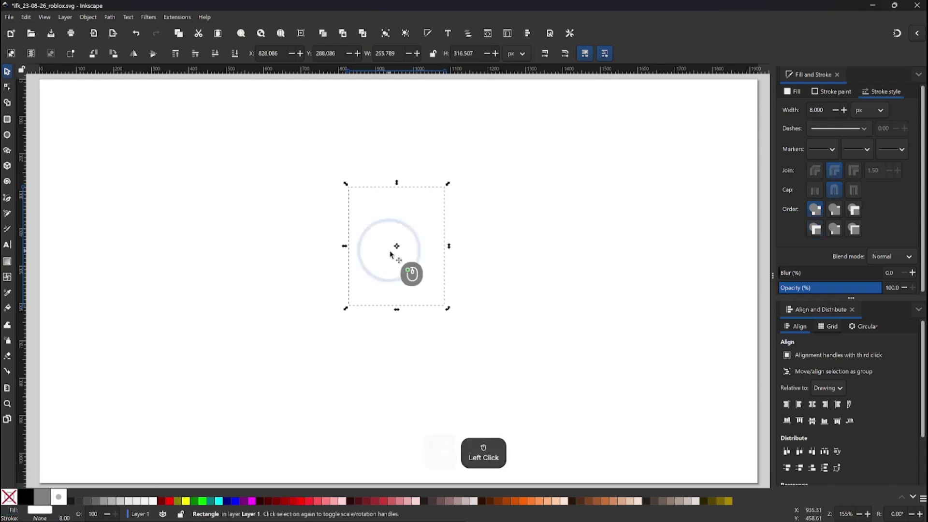
{"action": "left_click", "coordinate": [369, 265]}
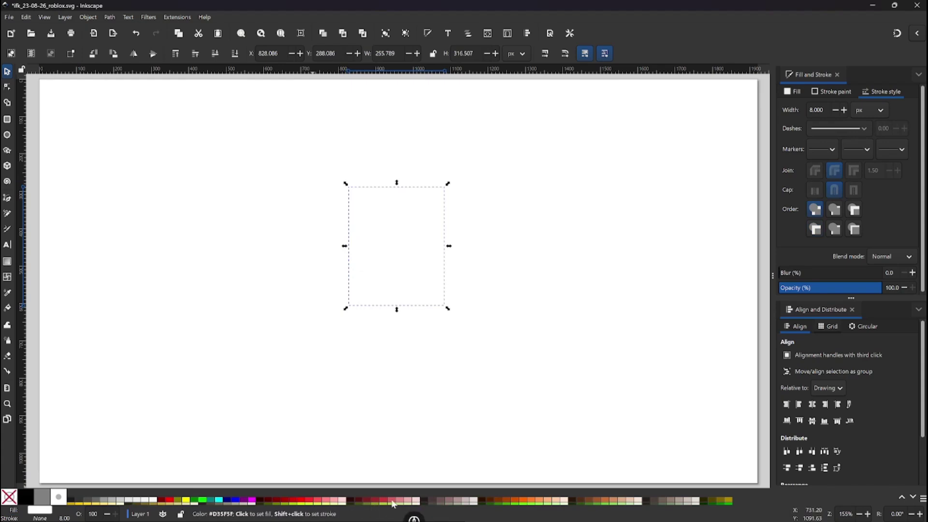
- Change the rounded rectangle's fill to a muted teal-blue from the palette
{"action": "scroll", "coordinate": [392, 502], "scroll_direction": "down", "scroll_amount": 5}
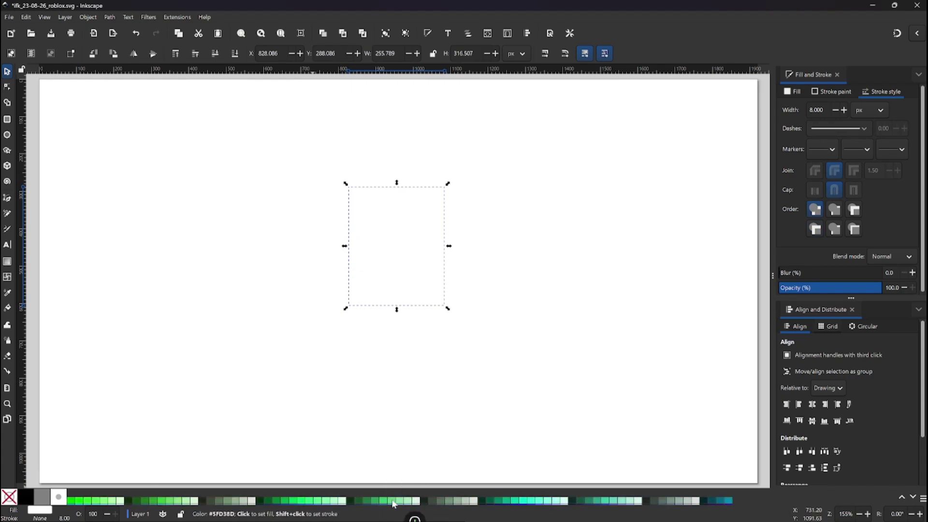
{"action": "left_click", "coordinate": [605, 502]}
{"action": "scroll", "coordinate": [497, 497], "scroll_direction": "down", "scroll_amount": 5}
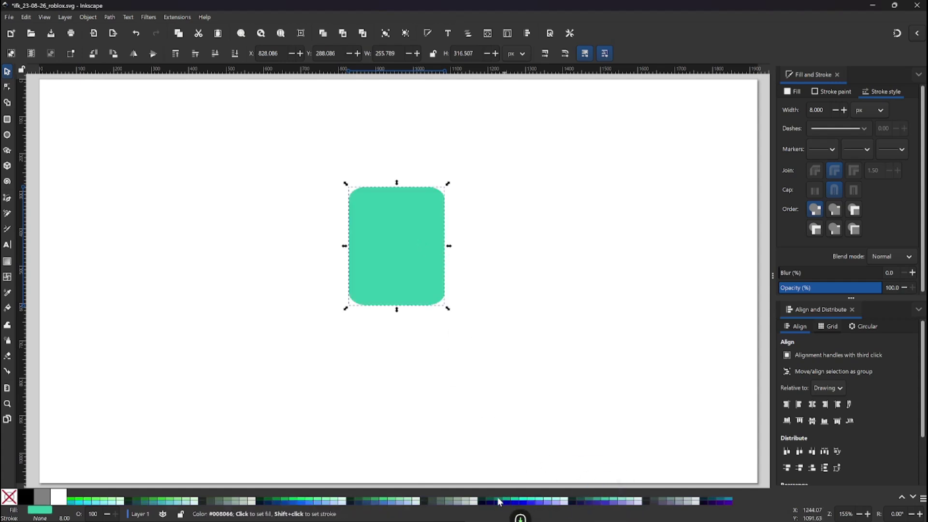
{"action": "left_click", "coordinate": [164, 502]}
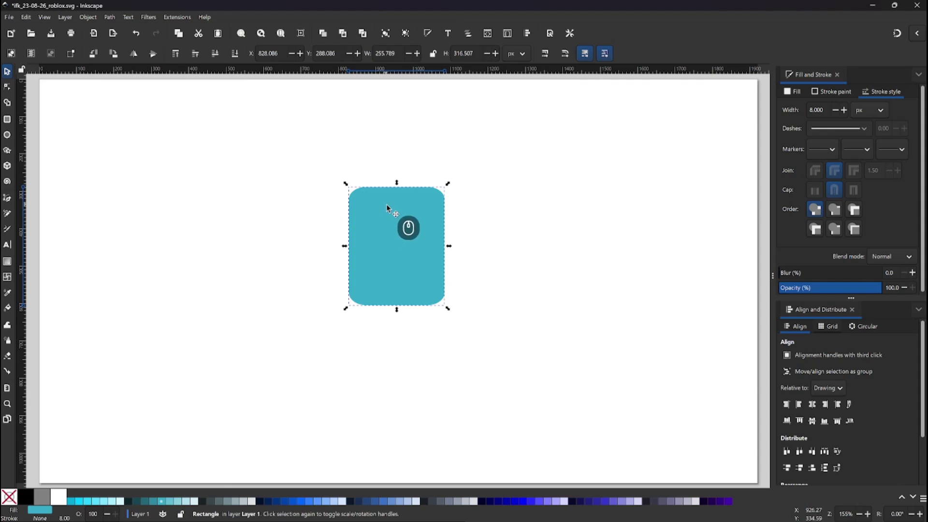
- Set the teal rectangle's horizontal and vertical corner radii (Rx and Ry) to 0
{"action": "key", "text": "r"}
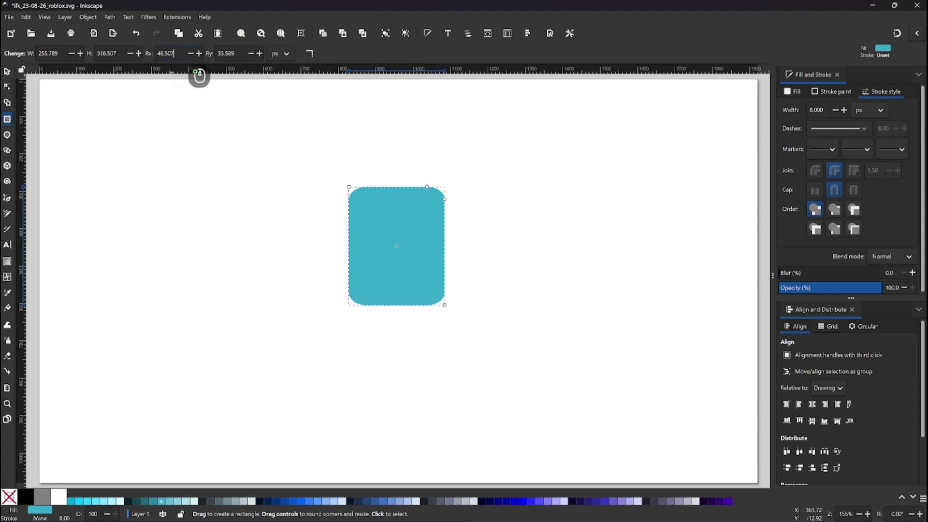
{"action": "key", "text": "Return"}
{"action": "type", "text": "0"}
{"action": "left_click", "coordinate": [225, 53]}
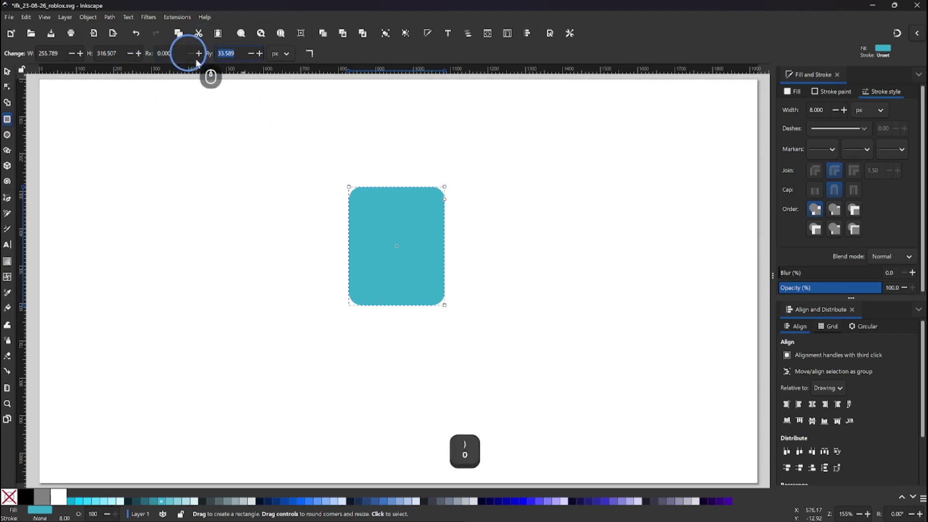
{"action": "type", "text": "0"}
{"action": "left_click", "coordinate": [330, 188]}
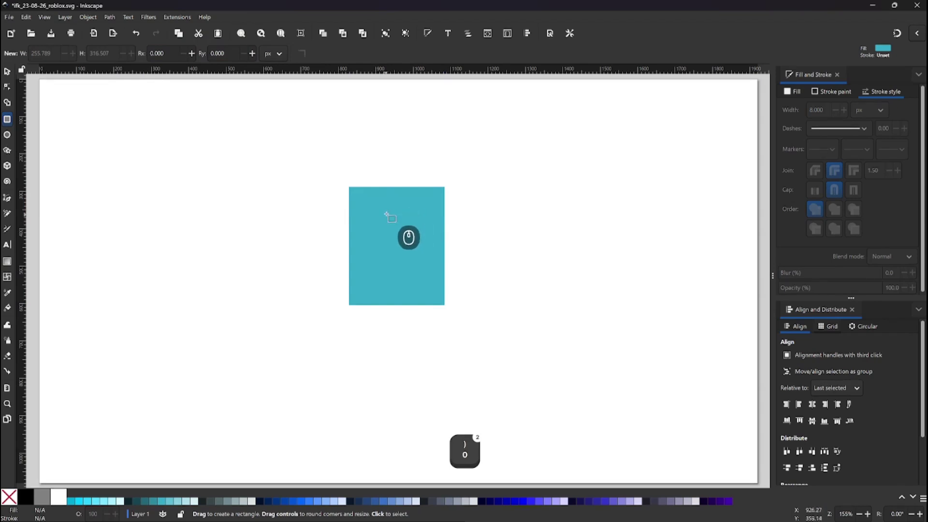
- Try rounding the teal rectangle's corners to a radius of about 58 px, and reset them to sharp corners
{"action": "left_click", "coordinate": [394, 209]}
{"action": "mouse_move", "coordinate": [444, 187]}
{"action": "left_mouse_down"}
{"action": "mouse_move", "coordinate": [456, 194]}
{"action": "mouse_move", "coordinate": [445, 205]}
{"action": "left_mouse_up"}
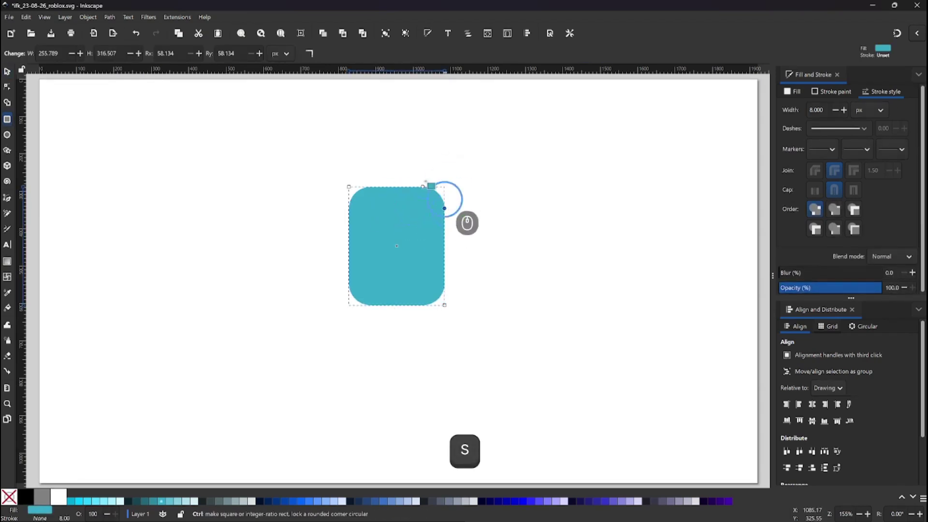
{"action": "left_click", "coordinate": [309, 55]}
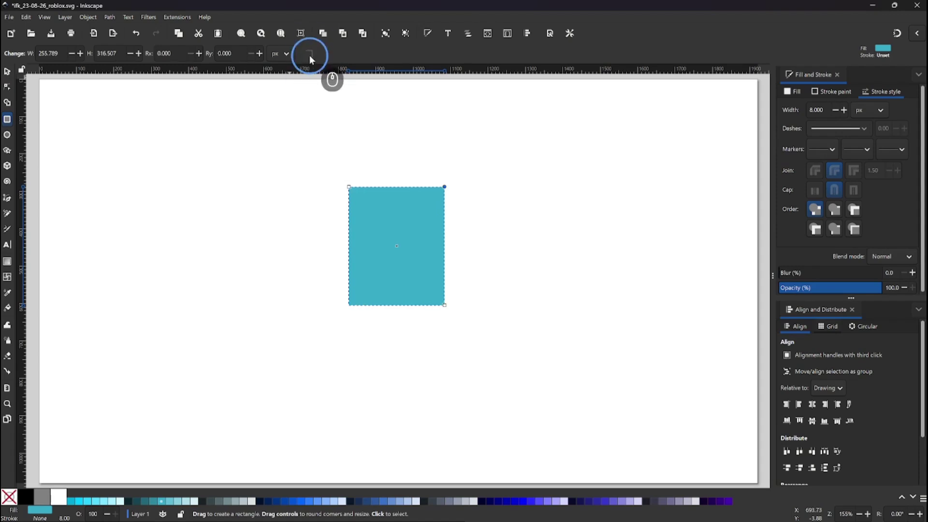
- Duplicate the teal rectangle and place the copy to the right of the original, leaving a gap between them
{"action": "scroll", "coordinate": [375, 242], "scroll_direction": "left", "scroll_amount": 1}
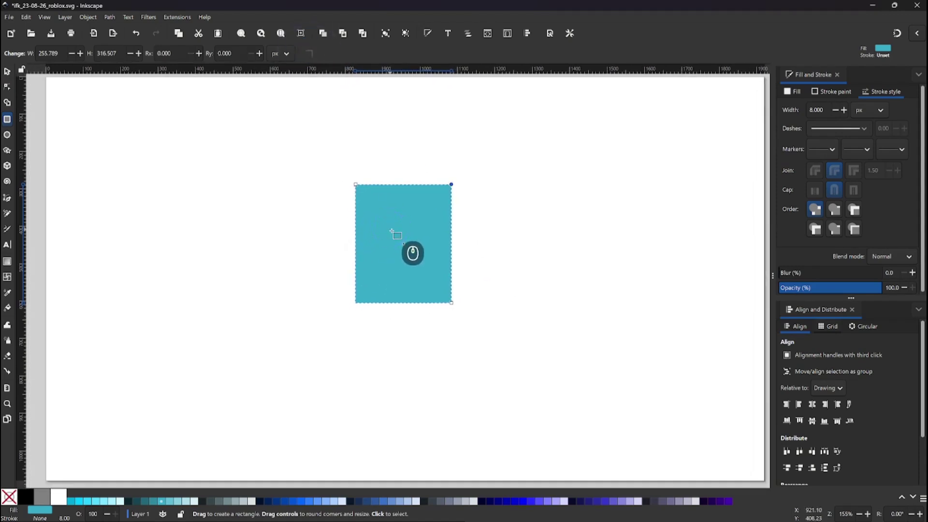
{"action": "scroll", "coordinate": [462, 228], "scroll_direction": "up", "scroll_amount": 1}
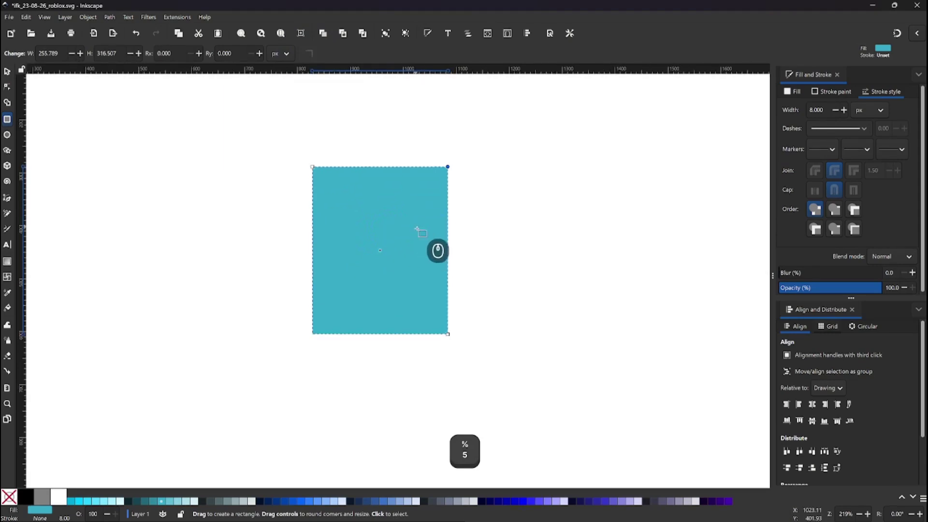
{"action": "key", "text": "s"}
{"action": "key", "text": "5"}
{"action": "left_click", "coordinate": [473, 227]}
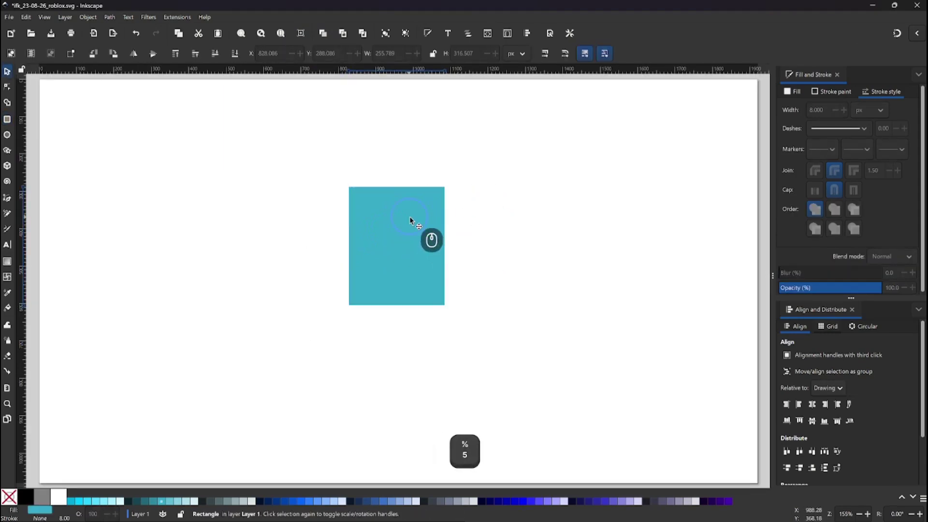
{"action": "left_click", "coordinate": [409, 218]}
{"action": "right_click", "coordinate": [410, 218]}
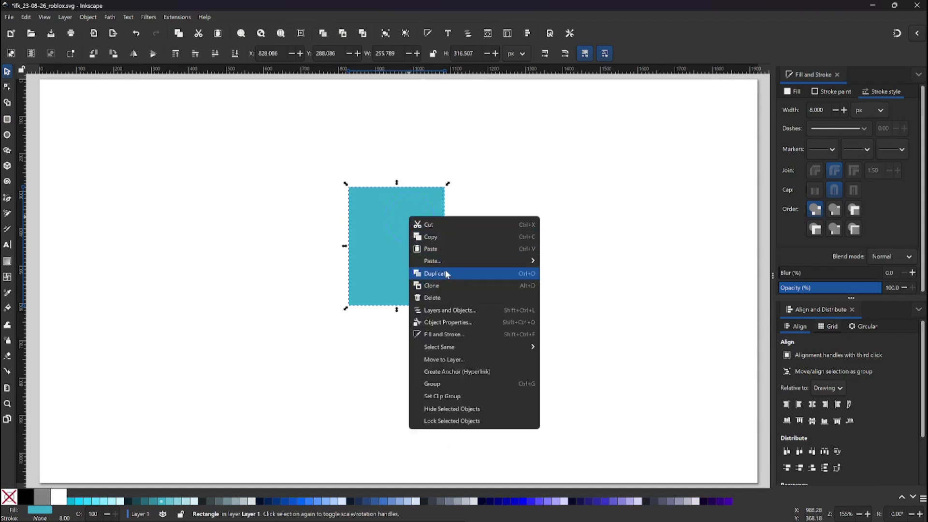
{"action": "left_click", "coordinate": [445, 285]}
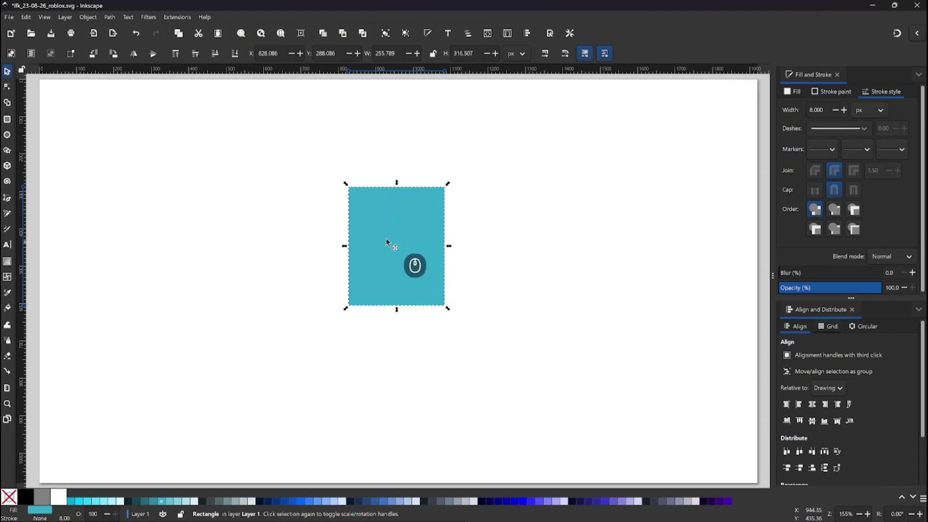
{"action": "mouse_move", "coordinate": [386, 238]}
{"action": "left_mouse_down"}
{"action": "mouse_move", "coordinate": [556, 241]}
{"action": "mouse_move", "coordinate": [526, 217]}
{"action": "mouse_move", "coordinate": [550, 250]}
{"action": "left_mouse_up"}
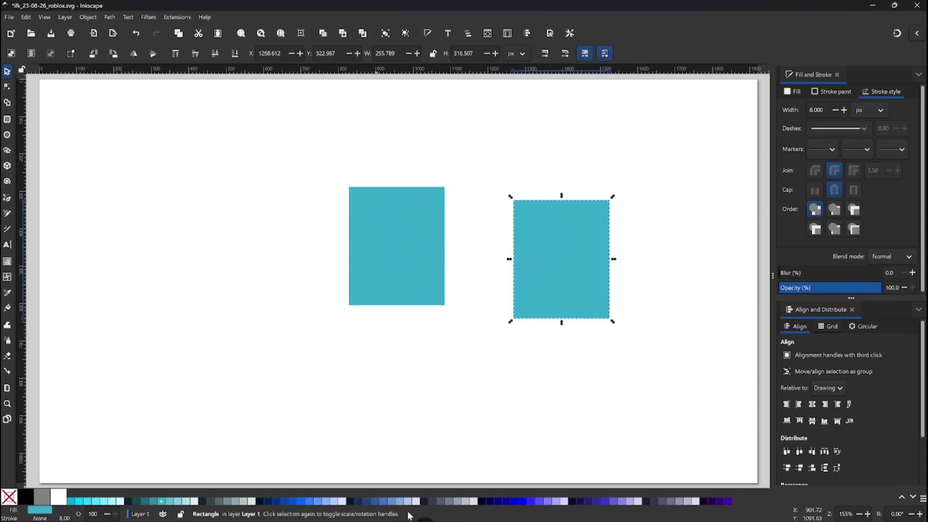
- Fill the copied rectangle with yellow and, with snapping enabled, place it flush against the teal rectangle's right edge
{"action": "scroll", "coordinate": [412, 502], "scroll_direction": "down", "scroll_amount": 4}
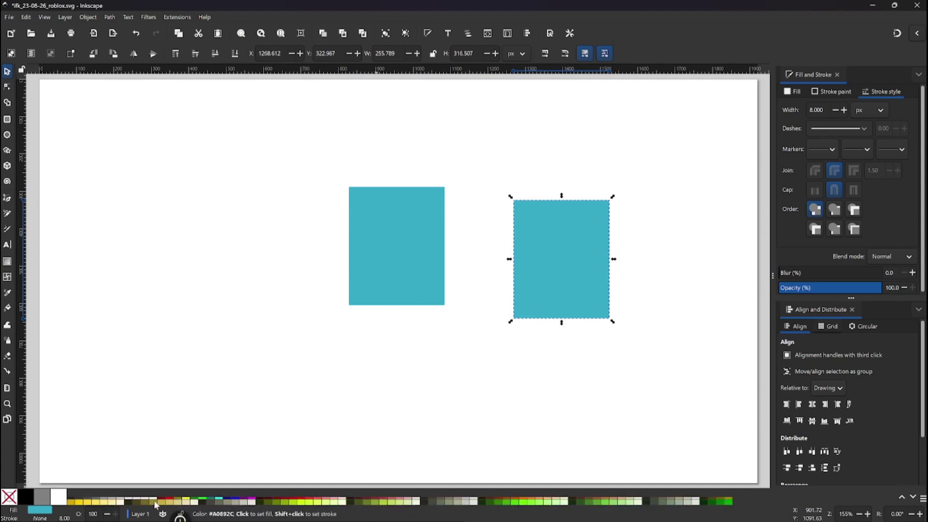
{"action": "left_click", "coordinate": [87, 502]}
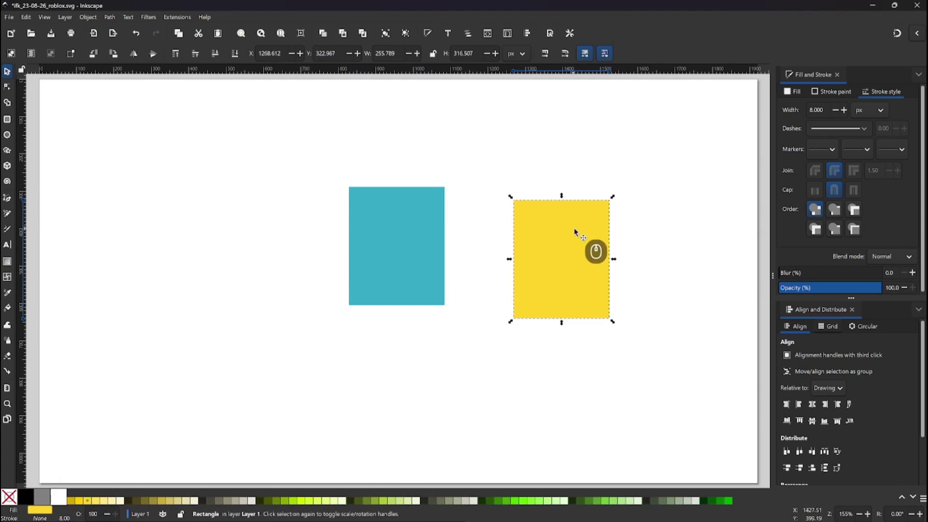
{"action": "left_click_drag", "start_coordinate": [520, 209], "coordinate": [499, 227]}
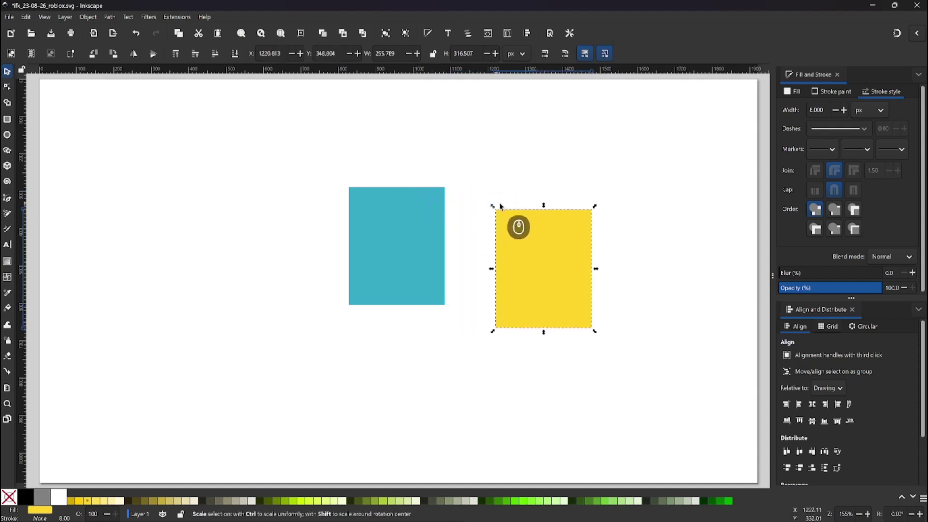
{"action": "left_click", "coordinate": [898, 34]}
{"action": "left_click_drag", "start_coordinate": [518, 229], "coordinate": [465, 212]}
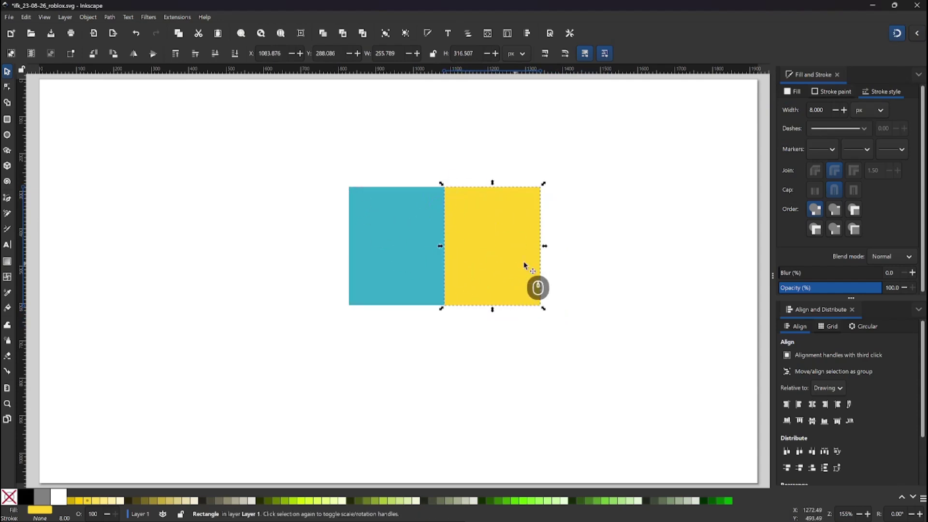
- Narrow the yellow rectangle to about 92 px wide and shorten it from its lower edge to about 283 px high
{"action": "left_click_drag", "start_coordinate": [545, 246], "coordinate": [484, 250]}
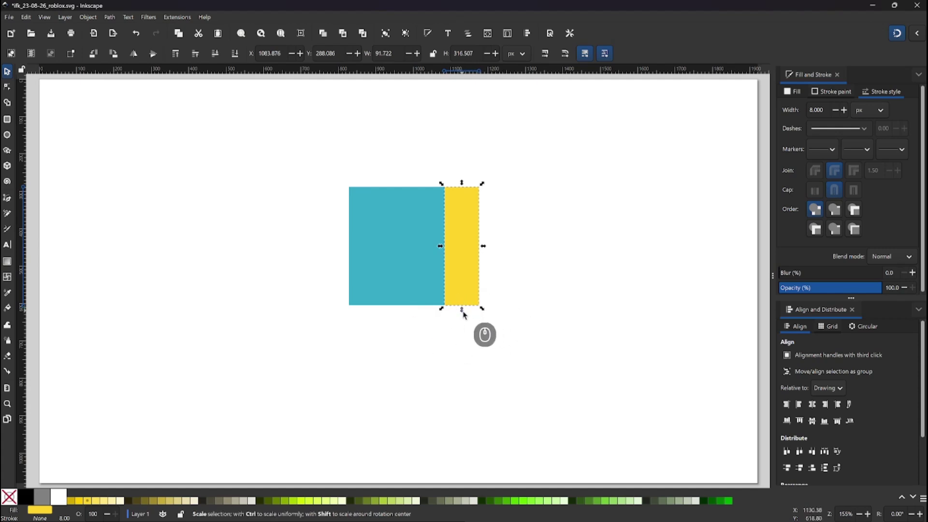
{"action": "left_click_drag", "start_coordinate": [463, 310], "coordinate": [464, 279]}
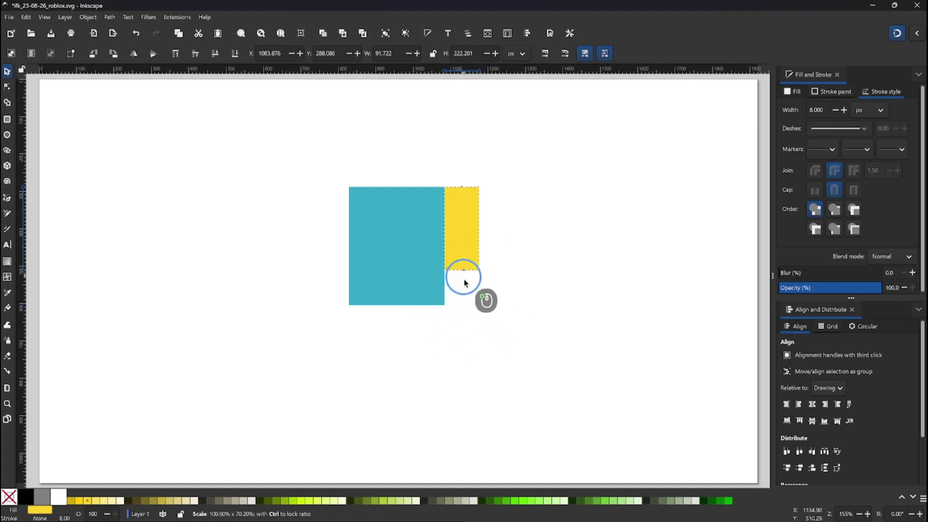
{"action": "key", "text": "Escape"}
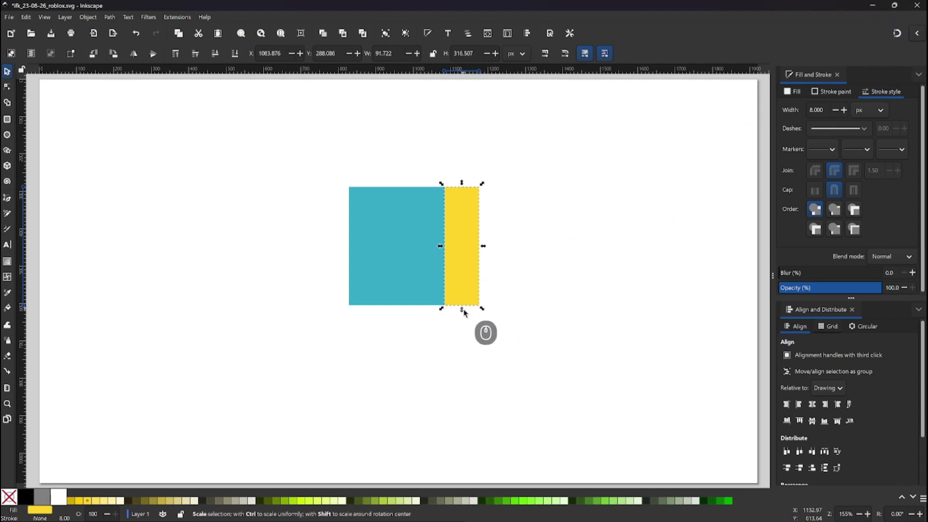
{"action": "left_click_drag", "start_coordinate": [462, 310], "coordinate": [462, 300]}
- Duplicate the yellow rectangle directly below itself and shorten the copy to about 34 px high, level with the teal rectangle's lower edge
{"action": "right_click", "coordinate": [454, 220]}
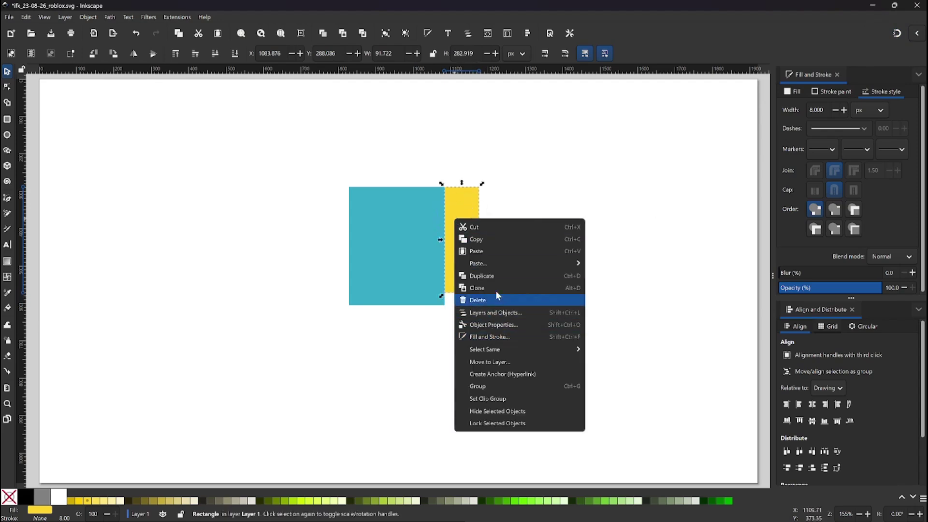
{"action": "left_click", "coordinate": [497, 275]}
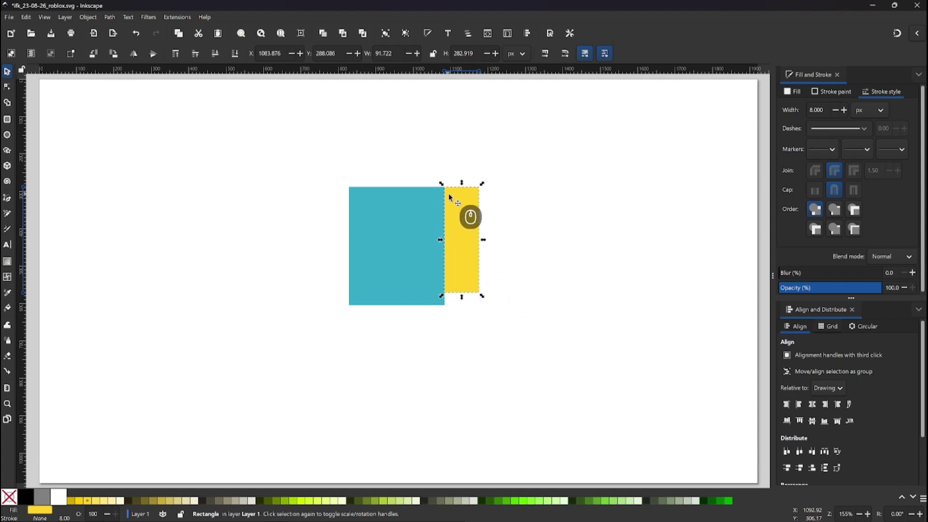
{"action": "left_click_drag", "start_coordinate": [464, 207], "coordinate": [460, 312]}
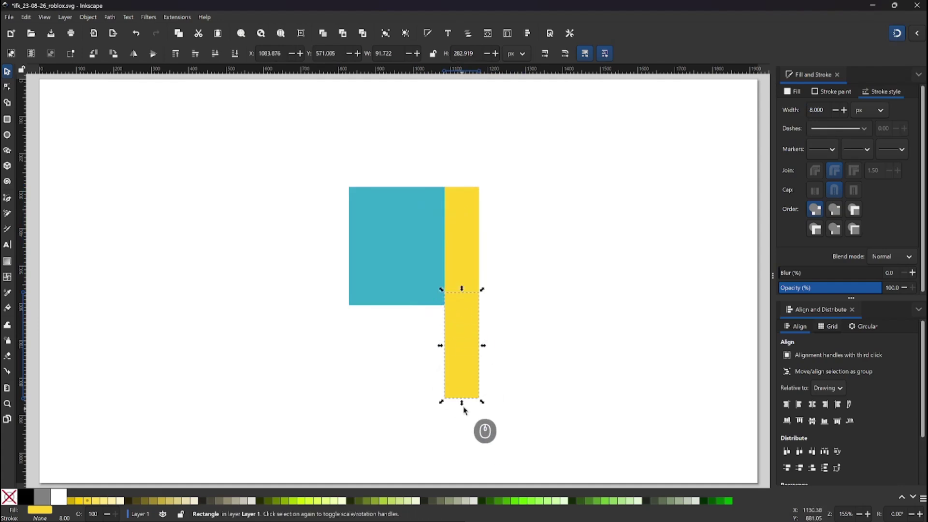
{"action": "left_click_drag", "start_coordinate": [462, 402], "coordinate": [464, 312]}
{"action": "left_click", "coordinate": [515, 265]}
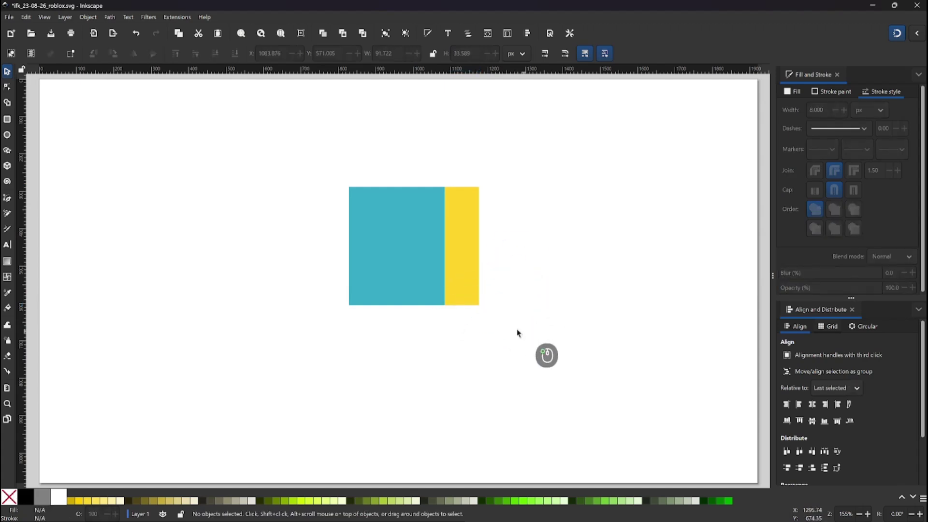
- Fill the small rectangle beneath the yellow strip with pale yellow
{"action": "left_click_drag", "start_coordinate": [524, 332], "coordinate": [402, 253]}
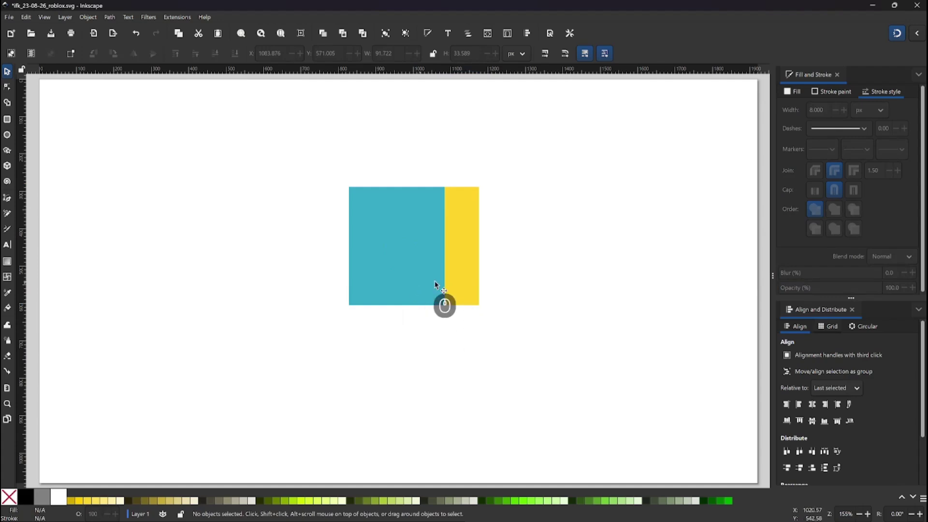
{"action": "left_click", "coordinate": [465, 301]}
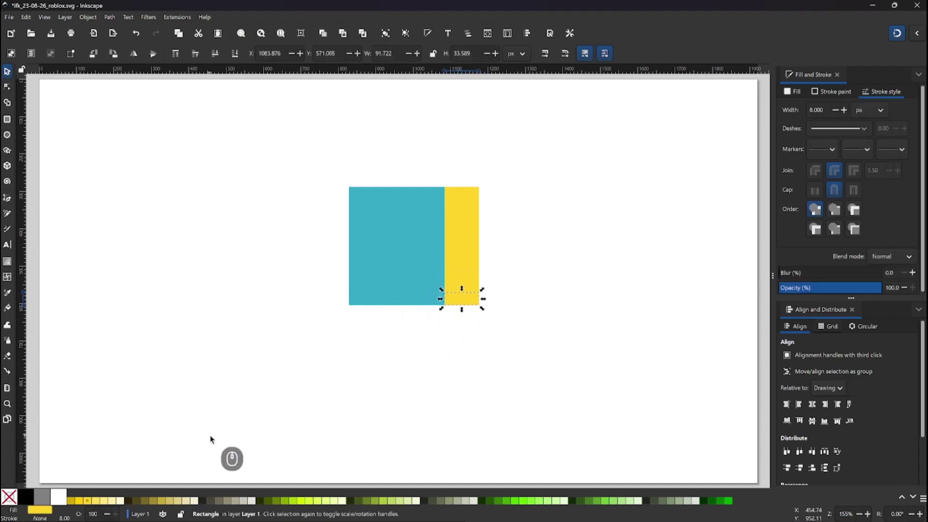
{"action": "left_click", "coordinate": [115, 505]}
{"action": "left_click", "coordinate": [456, 364]}
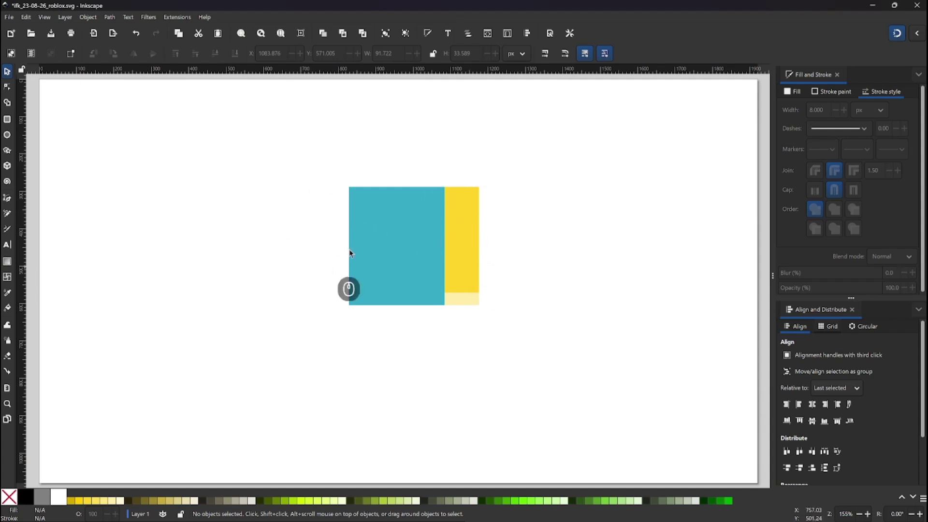
- Duplicate the yellow strip with its pale yellow end and place the copy flush against the teal rectangle's left edge
{"action": "left_click", "coordinate": [464, 218]}
{"action": "left_click", "coordinate": [469, 300], "text": "shift"}
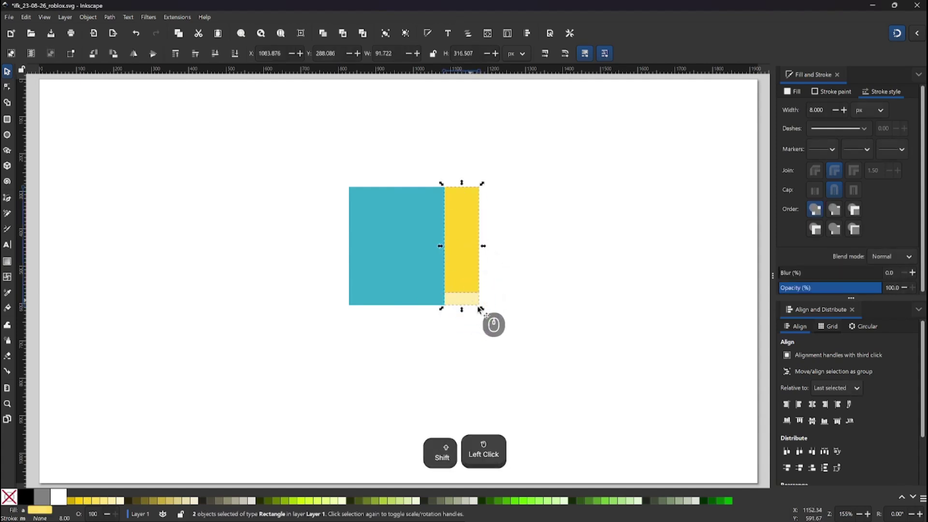
{"action": "right_click", "coordinate": [461, 236]}
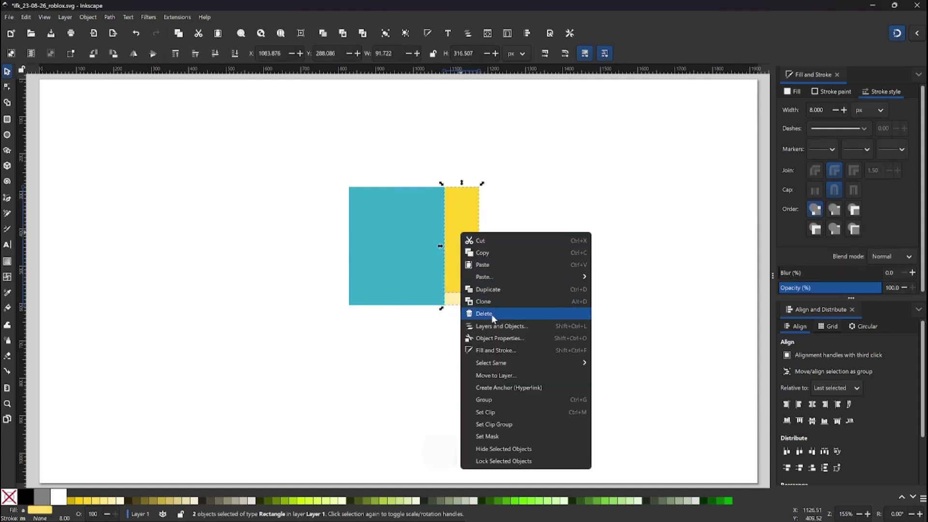
{"action": "left_click", "coordinate": [499, 291]}
{"action": "left_click_drag", "start_coordinate": [474, 202], "coordinate": [339, 197]}
{"action": "left_click", "coordinate": [564, 213]}
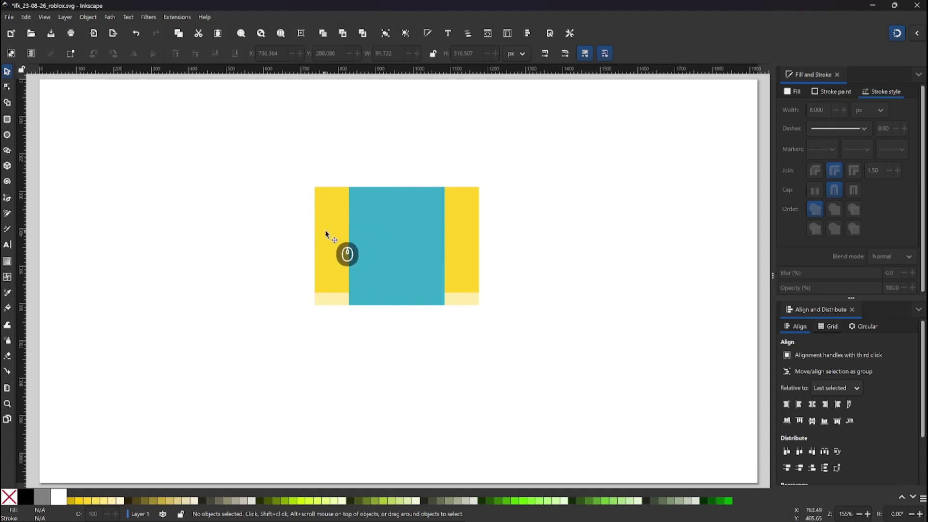
- Duplicate the left yellow strip with its pale end, place the copy flush beneath the teal rectangle and widen it to about 99 px
{"action": "left_click", "coordinate": [332, 281]}
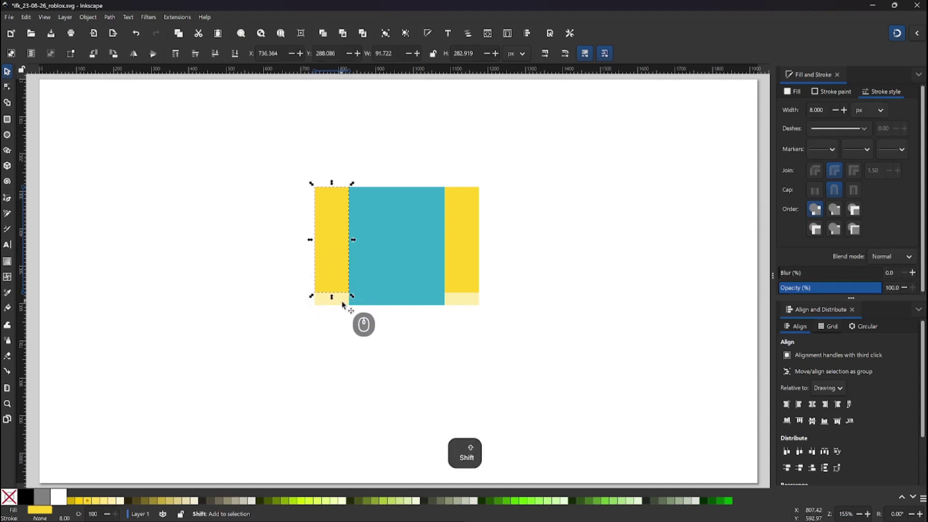
{"action": "left_click", "coordinate": [342, 304], "text": "shift"}
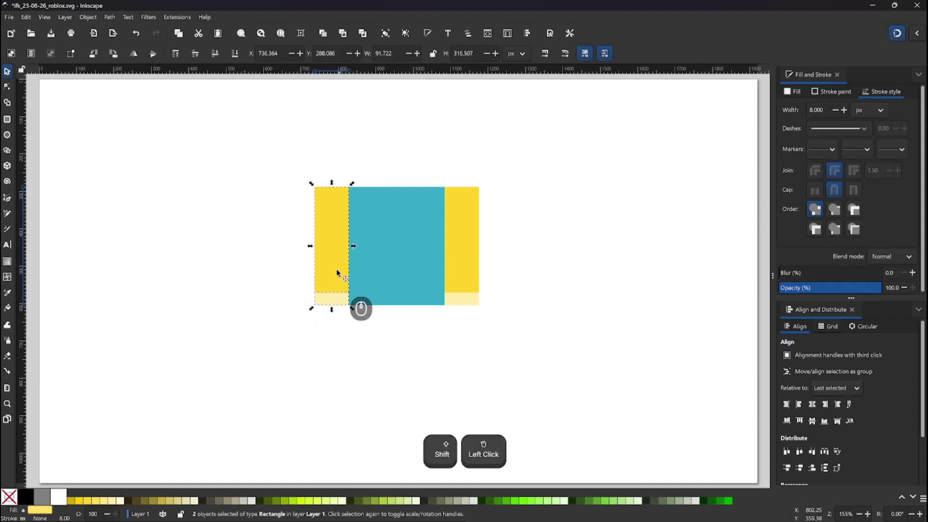
{"action": "right_click", "coordinate": [325, 218]}
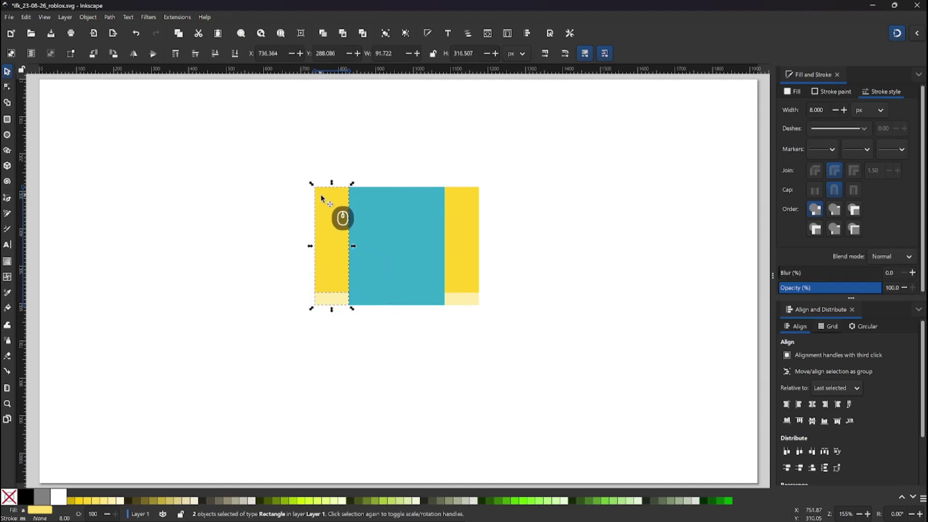
{"action": "left_click_drag", "start_coordinate": [321, 196], "coordinate": [344, 350]}
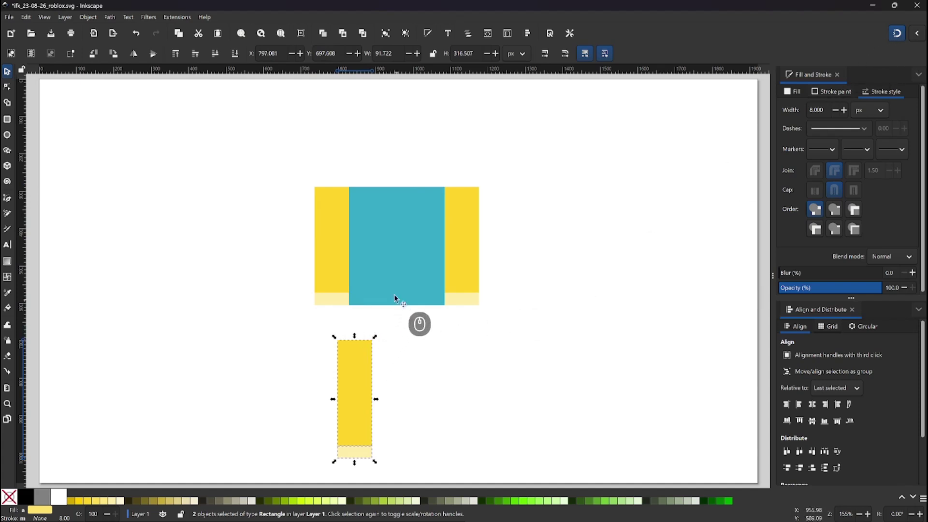
{"action": "left_click_drag", "start_coordinate": [367, 353], "coordinate": [390, 318]}
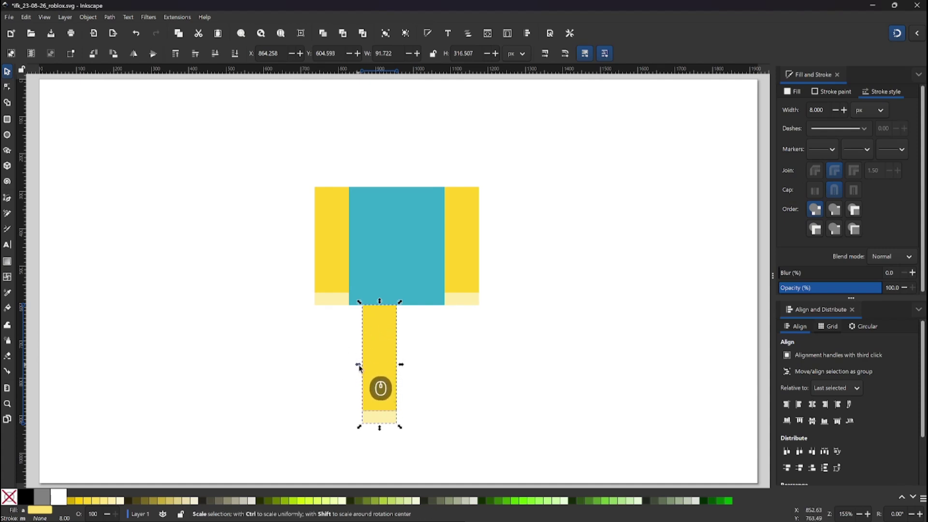
{"action": "left_click_drag", "start_coordinate": [358, 364], "coordinate": [360, 365]}
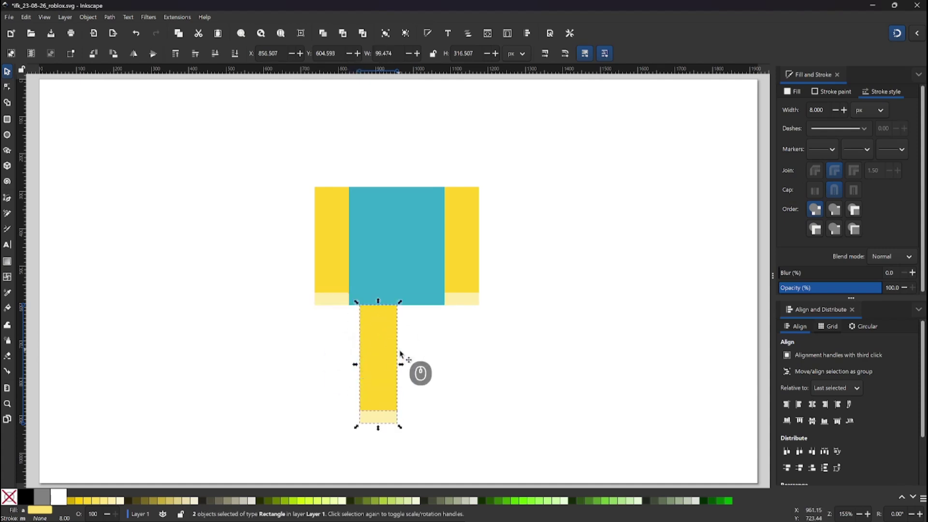
{"action": "left_click", "coordinate": [435, 362]}
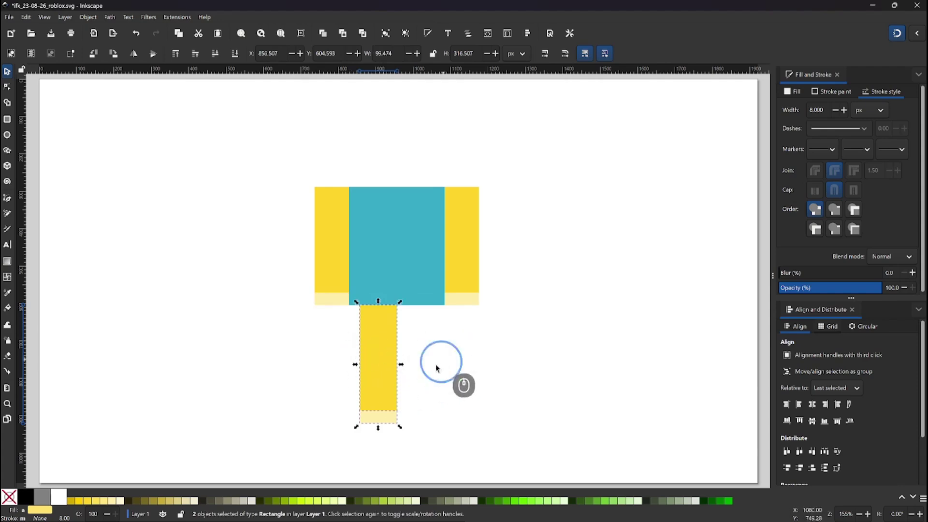
- Fill the long rectangle beneath the teal block with green and its small end piece with pale green
{"action": "left_click", "coordinate": [378, 360]}
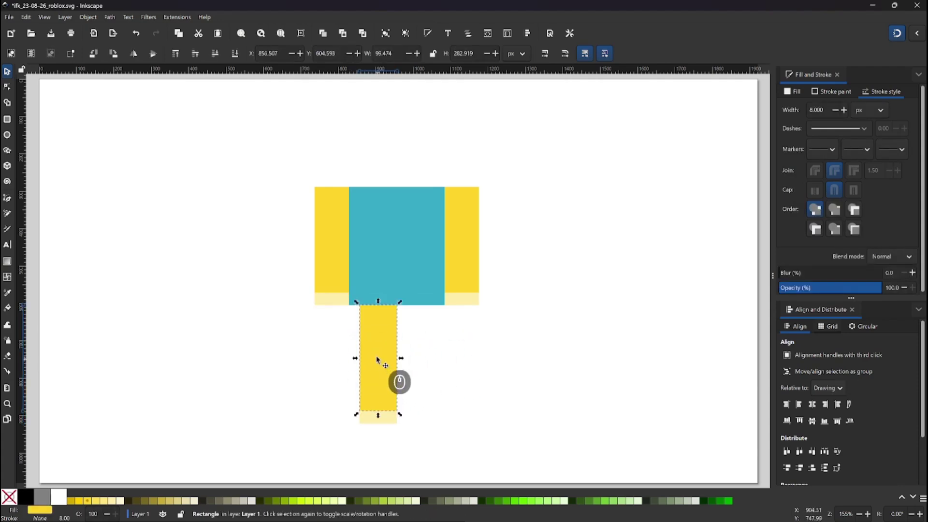
{"action": "left_click", "coordinate": [604, 501]}
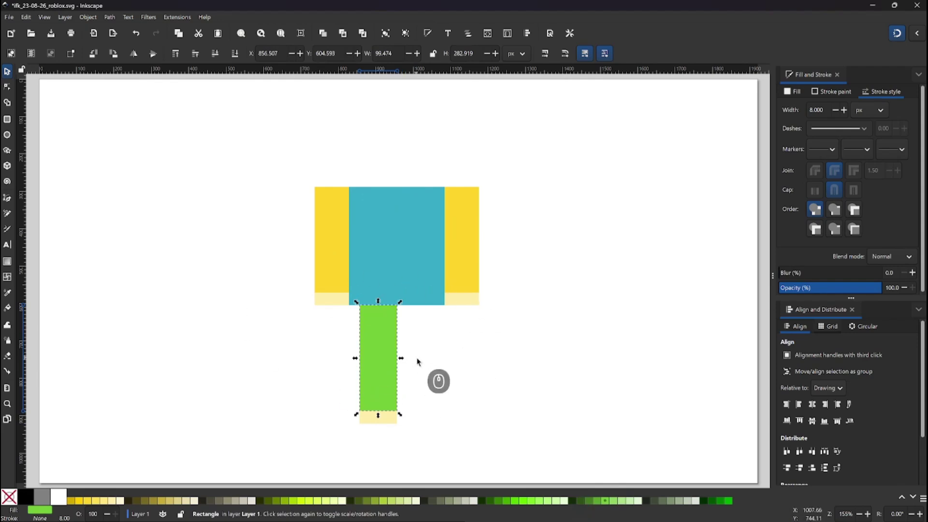
{"action": "left_click", "coordinate": [387, 423]}
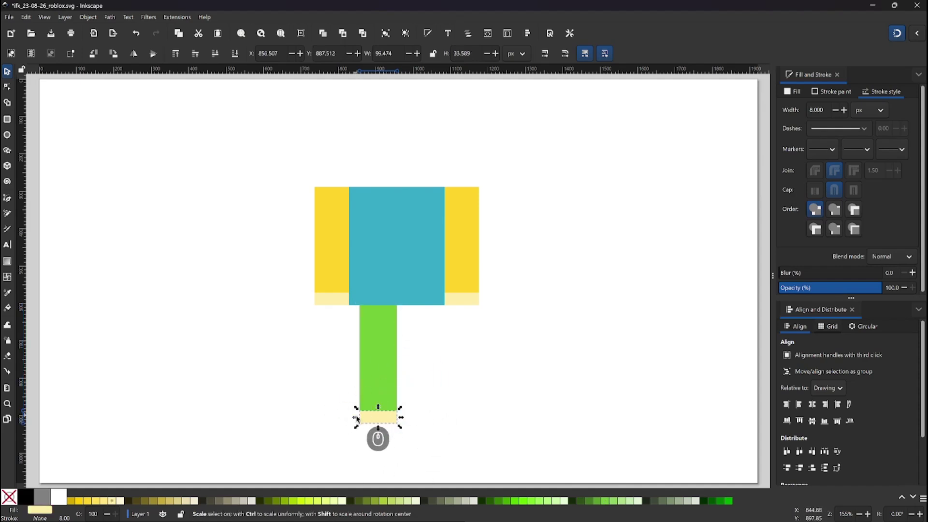
{"action": "left_click", "coordinate": [614, 501]}
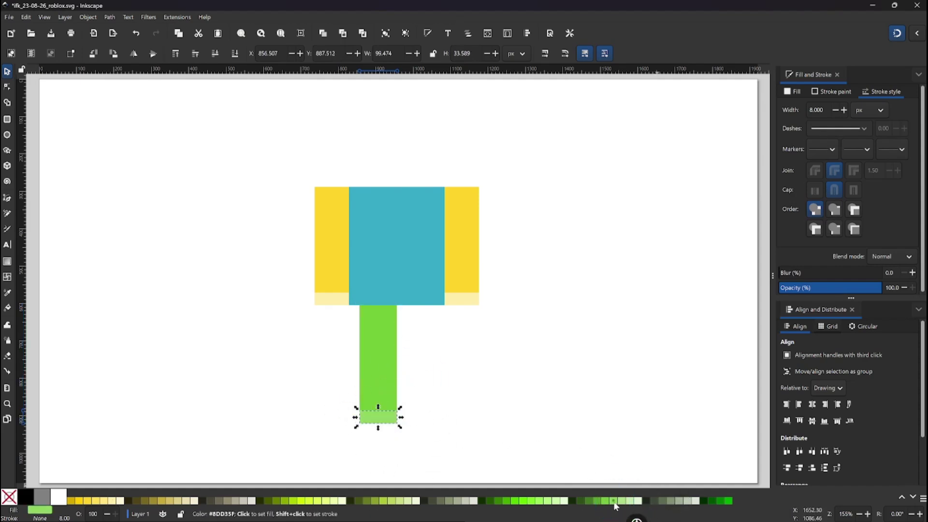
{"action": "left_click", "coordinate": [629, 505]}
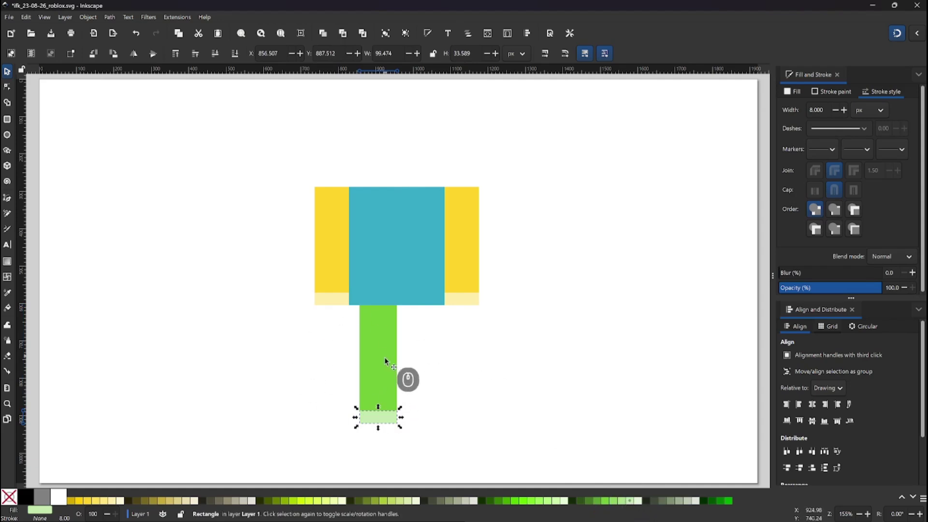
{"action": "left_click", "coordinate": [431, 381]}
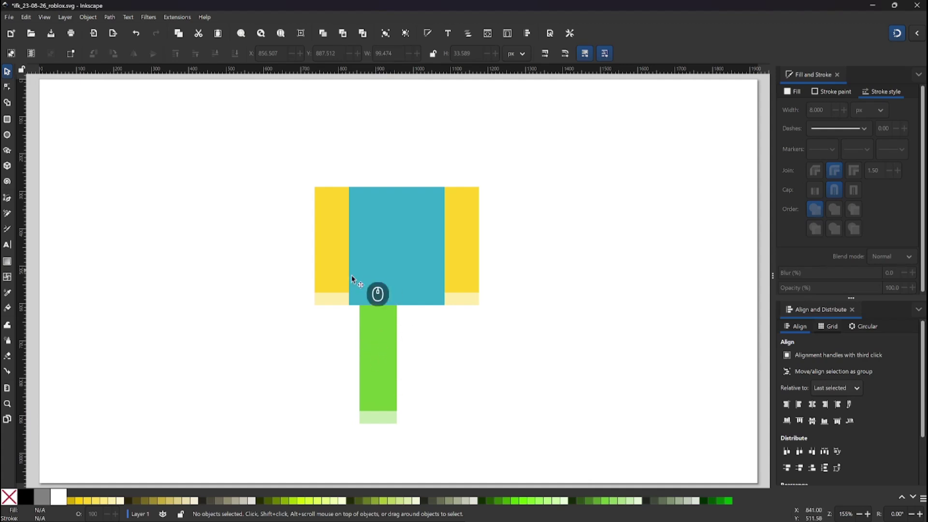
- Duplicate the green leg with its pale green end and place the copy flush against the leg's right edge
{"action": "left_click", "coordinate": [369, 362]}
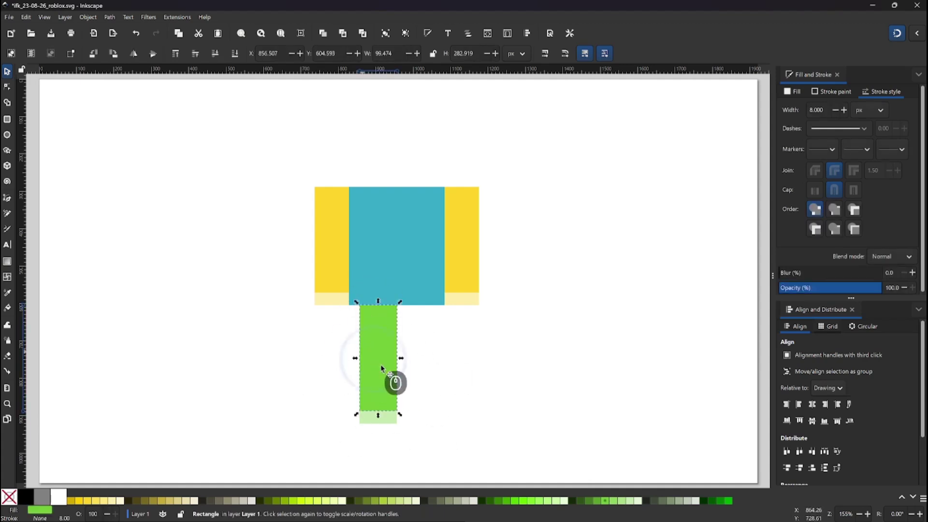
{"action": "left_click", "coordinate": [386, 419], "text": "shift"}
{"action": "right_click", "coordinate": [377, 325]}
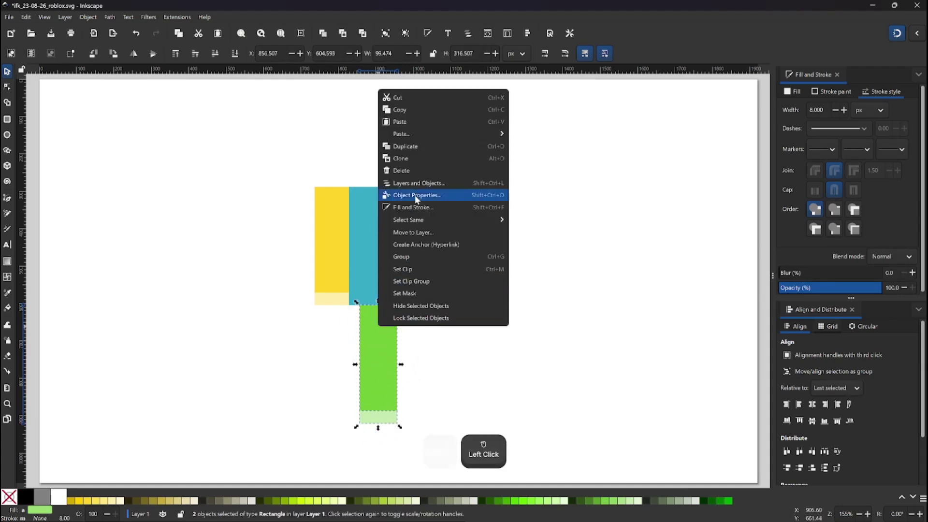
{"action": "left_click", "coordinate": [420, 147]}
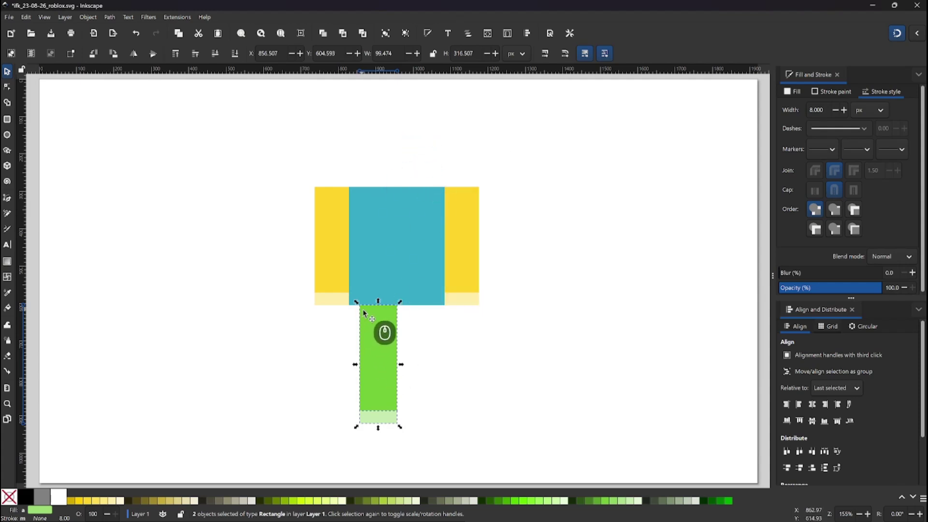
{"action": "left_click_drag", "start_coordinate": [364, 312], "coordinate": [402, 314]}
{"action": "left_click", "coordinate": [500, 307]}
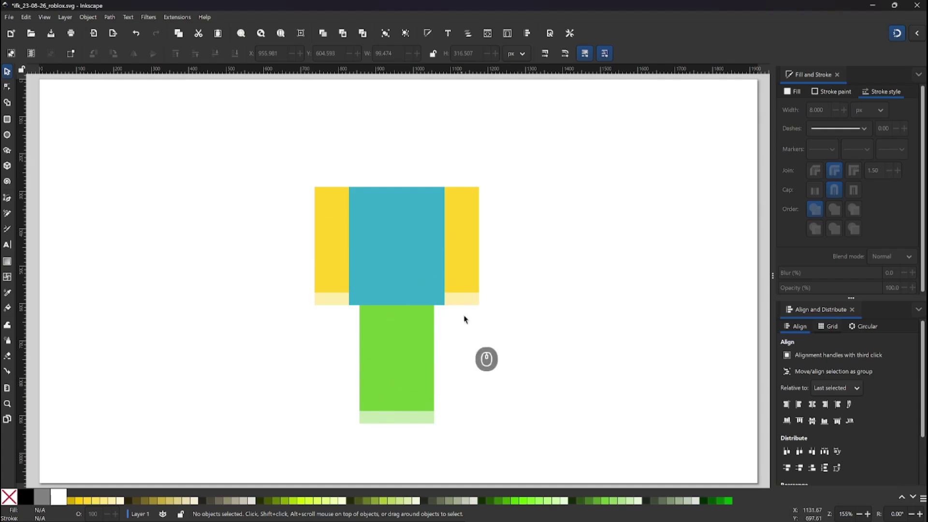
- Separate the two legs with a narrow gap by nudging the right leg 4 px right and the left leg 4 px left
{"action": "left_click", "coordinate": [417, 354]}
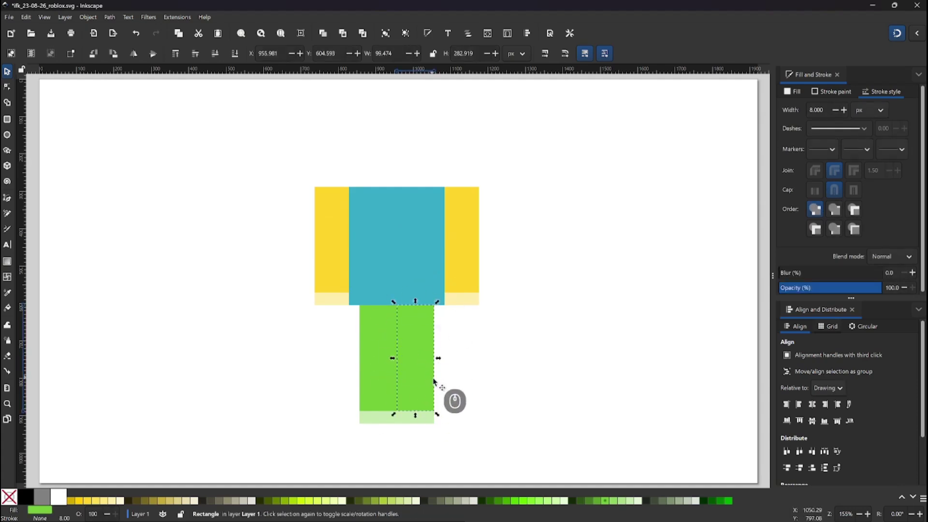
{"action": "left_click", "coordinate": [427, 417], "text": "shift"}
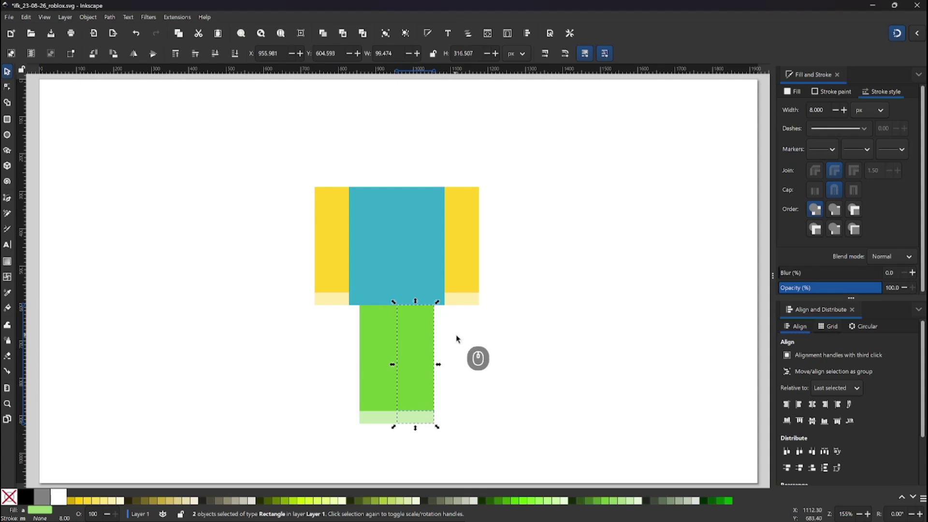
{"action": "key", "text": "Right"}
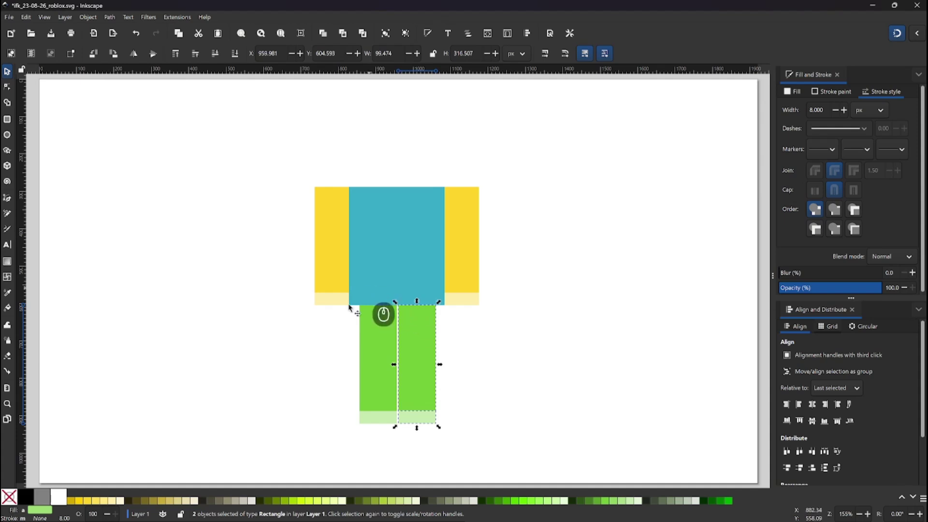
{"action": "left_click", "coordinate": [369, 414]}
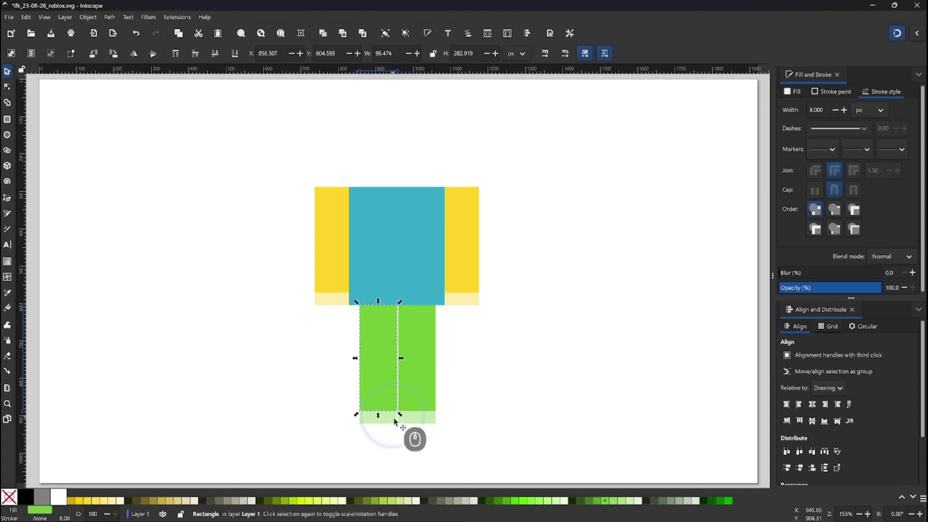
{"action": "left_click", "coordinate": [398, 359], "text": "shift"}
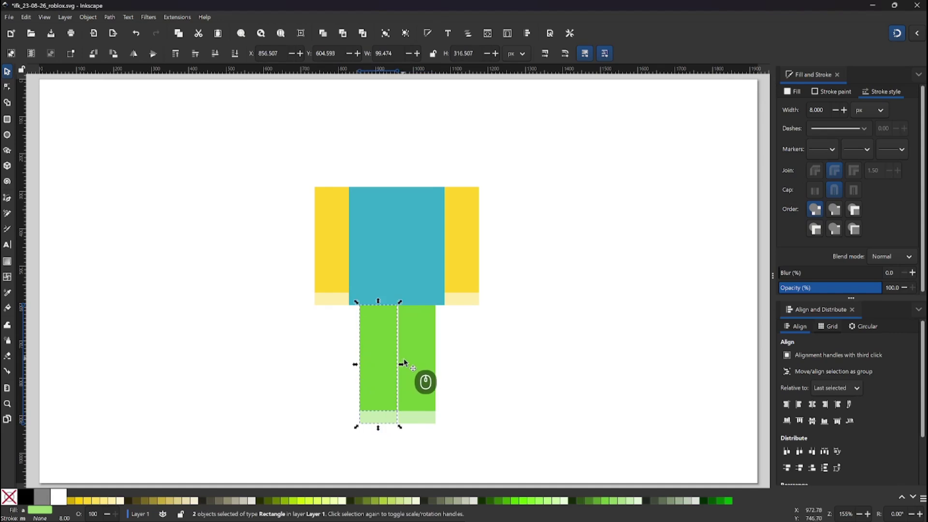
{"action": "key", "text": "Left"}
{"action": "key", "text": "Left"}
{"action": "left_click", "coordinate": [467, 342]}
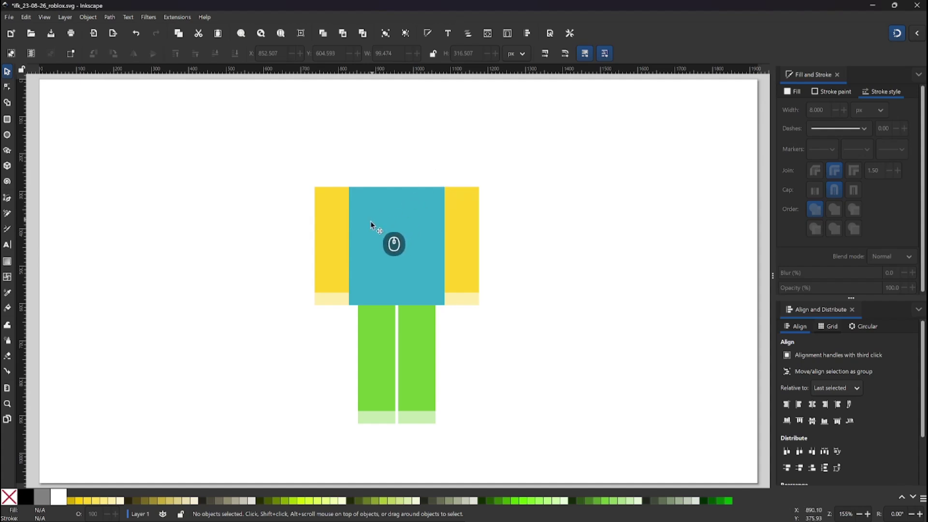
- Duplicate the left arm's yellow strip and place the copy centred on the teal rectangle's upper edge
{"action": "left_click", "coordinate": [329, 206]}
{"action": "right_click", "coordinate": [329, 202]}
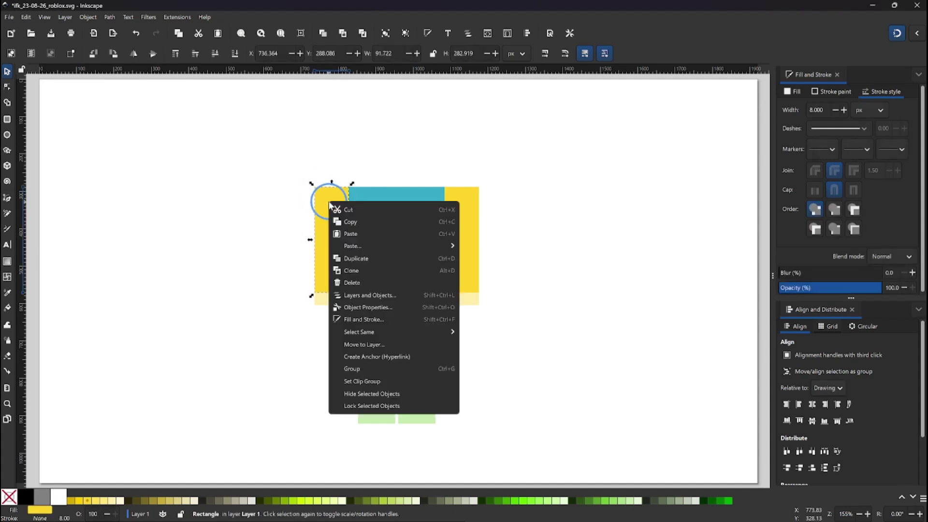
{"action": "left_click", "coordinate": [357, 261]}
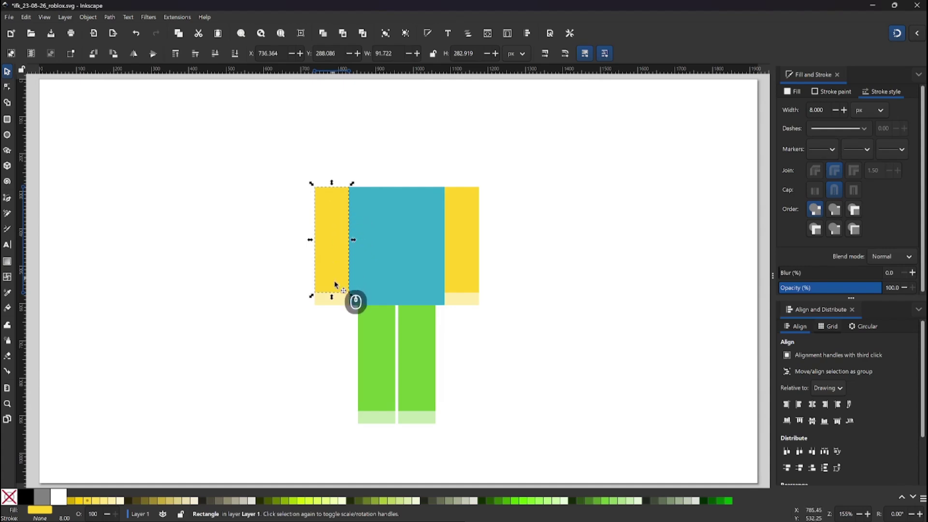
{"action": "left_click_drag", "start_coordinate": [335, 291], "coordinate": [395, 184]}
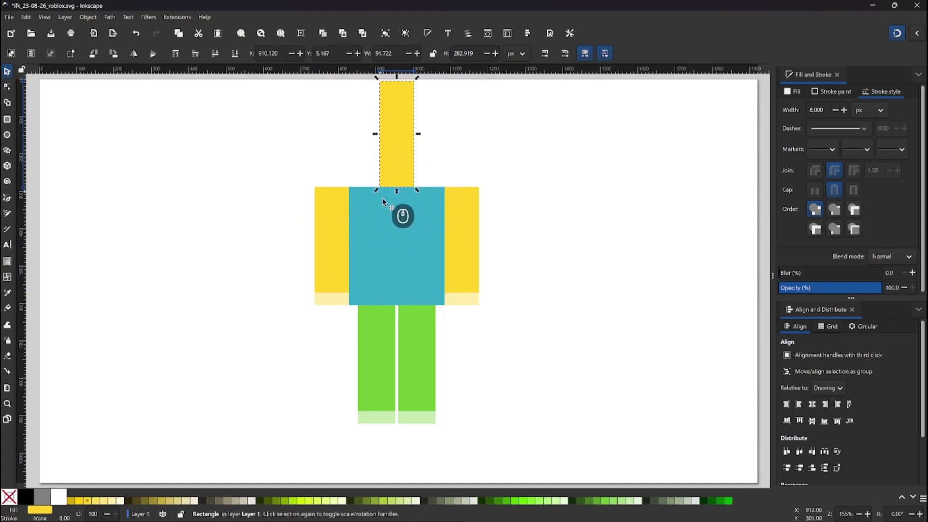
{"action": "left_click", "coordinate": [388, 217]}
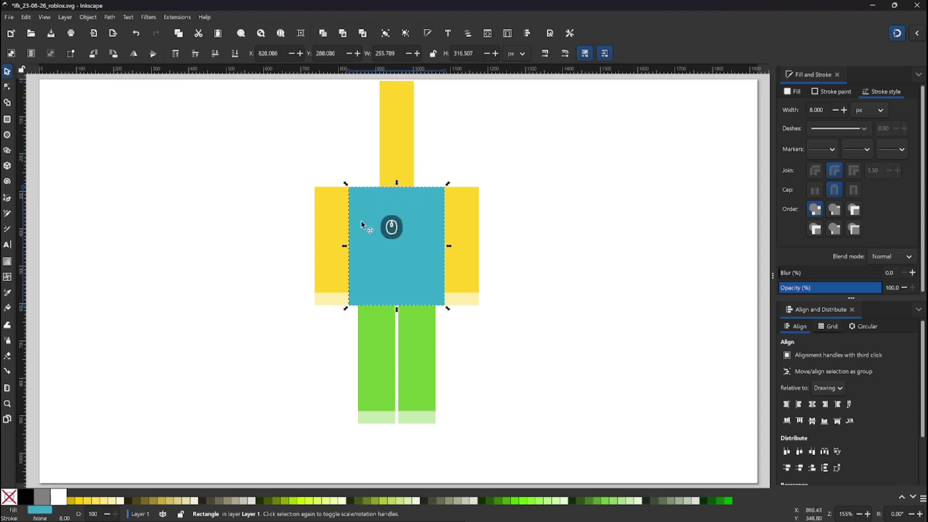
{"action": "left_click", "coordinate": [425, 141]}
{"action": "left_click", "coordinate": [399, 131]}
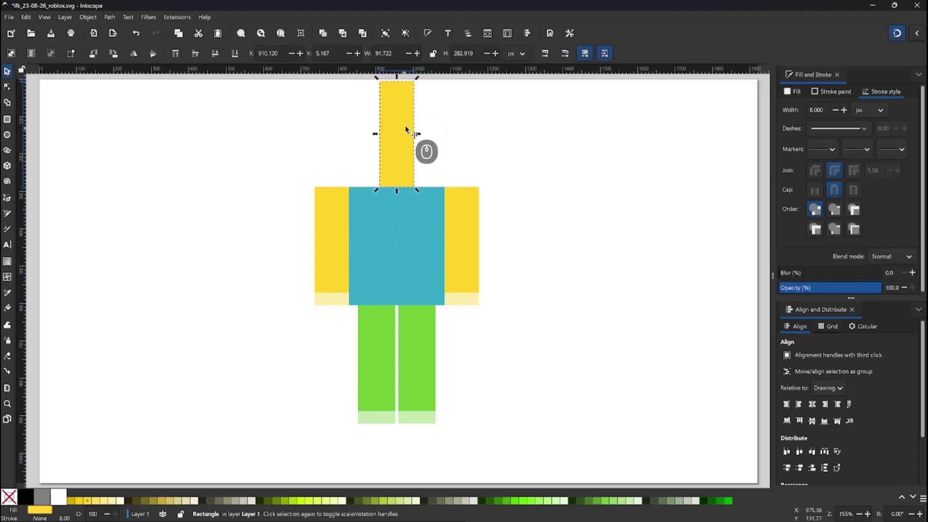
- Shorten the yellow rectangle above the torso to about 149 px high and widen it symmetrically to about 143 px to form the head
{"action": "left_click_drag", "start_coordinate": [397, 78], "coordinate": [405, 129]}
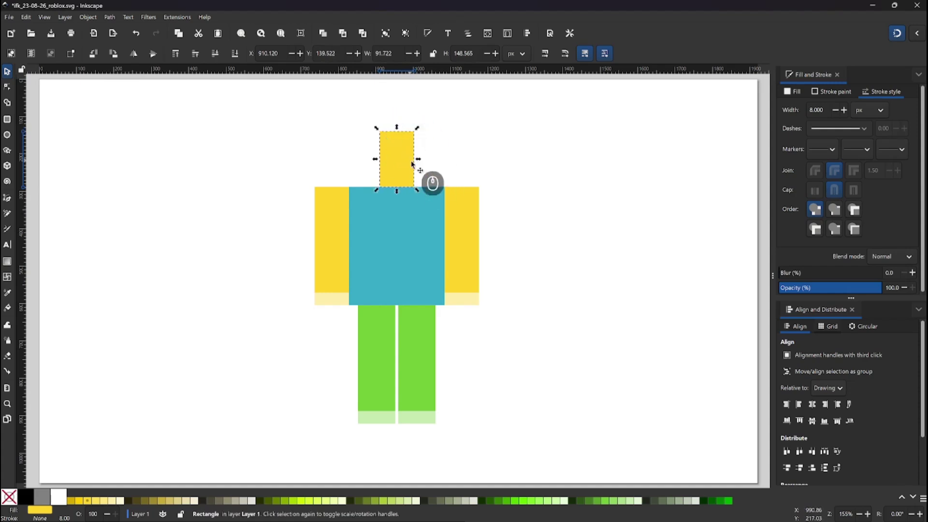
{"action": "left_click_drag", "start_coordinate": [419, 159], "coordinate": [431, 163]}
{"action": "left_click", "coordinate": [438, 160]}
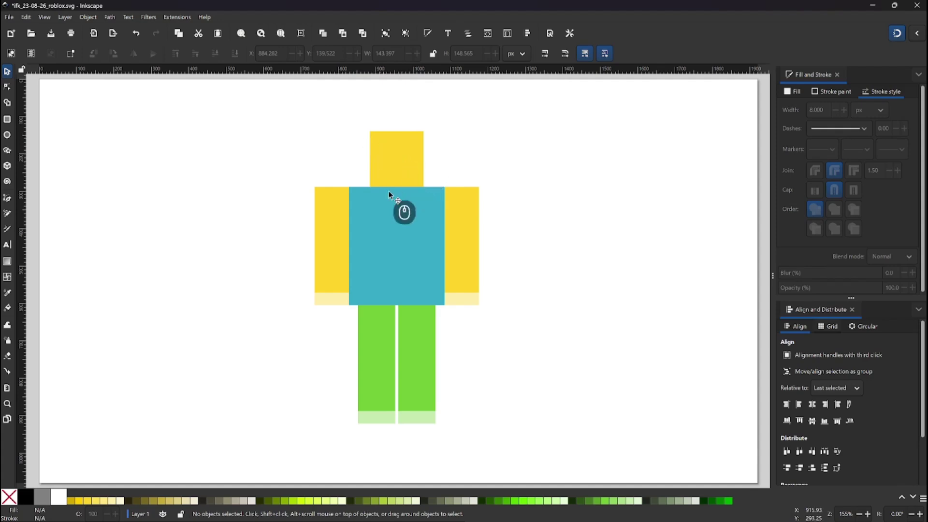
{"action": "left_click", "coordinate": [406, 155]}
{"action": "left_click", "coordinate": [443, 145]}
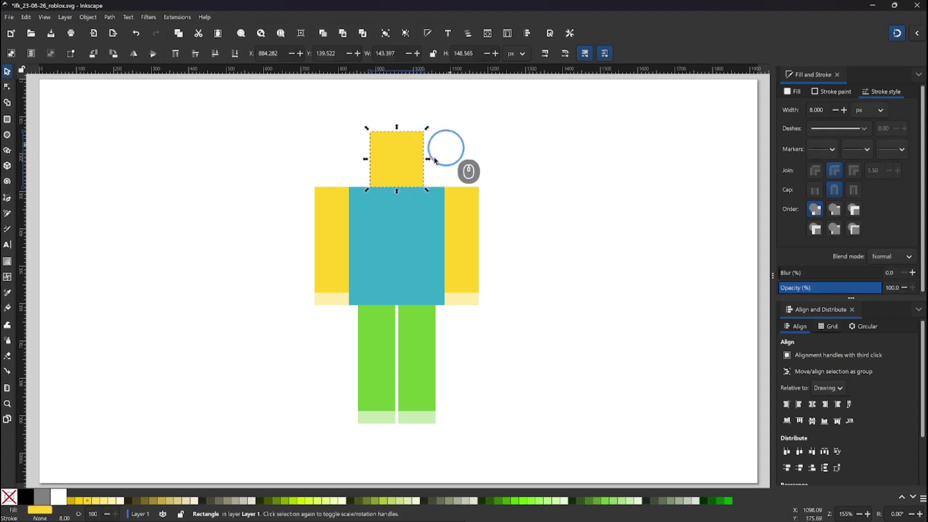
{"action": "key", "text": "plus"}
{"action": "key", "text": "plus"}
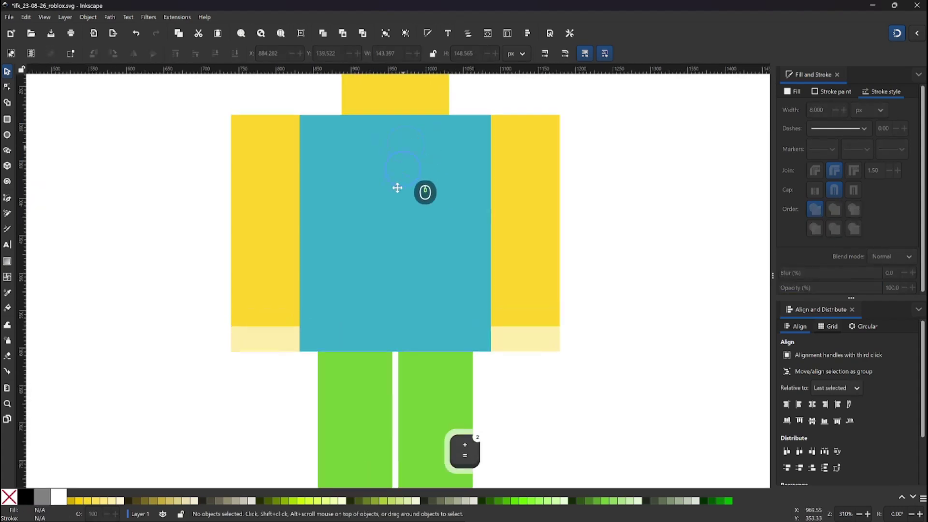
- Round all four corners of the yellow head rectangle evenly, with a radius of about 28 px
{"action": "left_click", "coordinate": [394, 213]}
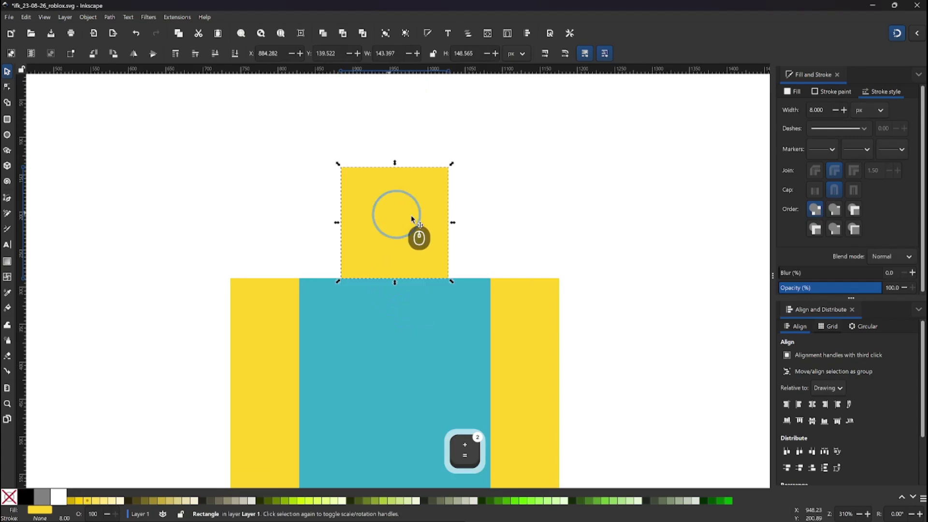
{"action": "left_click", "coordinate": [471, 200]}
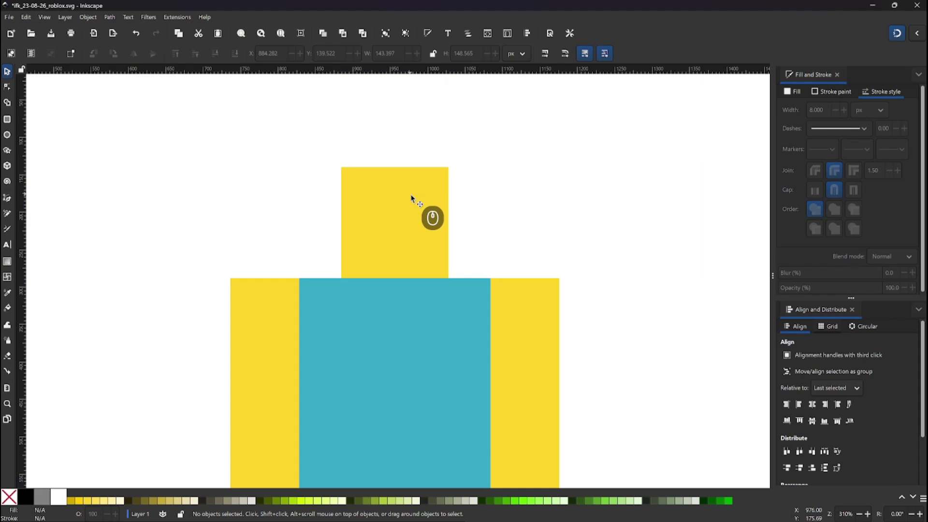
{"action": "double_click", "coordinate": [411, 198]}
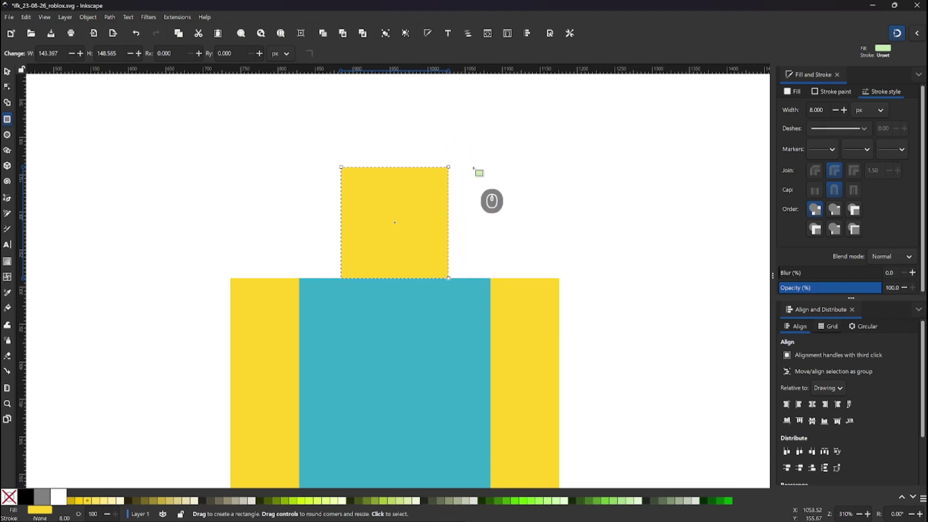
{"action": "left_click", "coordinate": [448, 169]}
{"action": "mouse_move", "coordinate": [452, 180]}
{"action": "left_mouse_down"}
{"action": "mouse_move", "coordinate": [466, 173]}
{"action": "mouse_move", "coordinate": [465, 182]}
{"action": "left_mouse_up"}
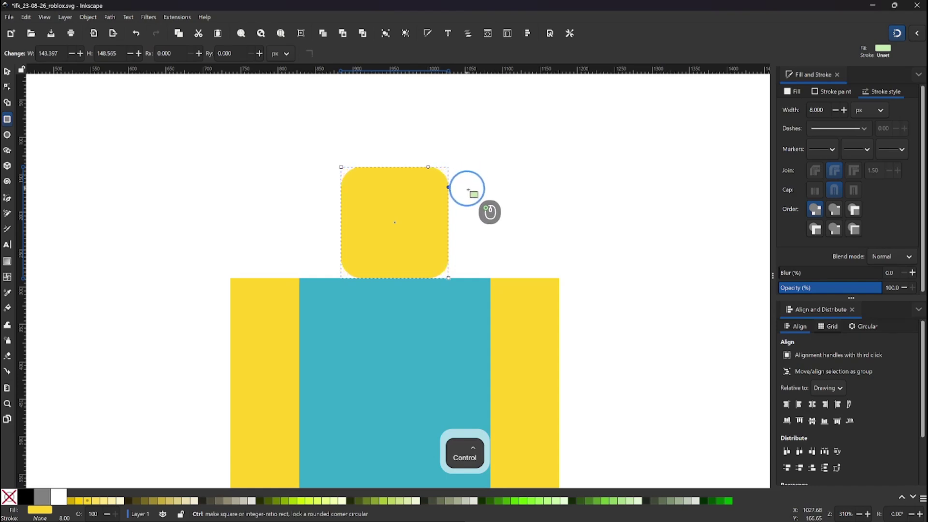
{"action": "left_click_drag", "start_coordinate": [467, 191], "coordinate": [467, 190]}
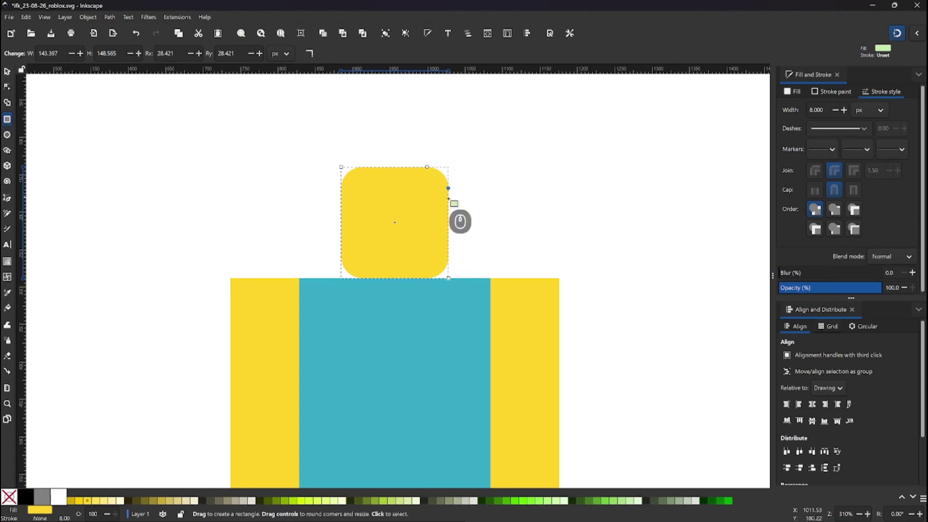
- Try rounding the head into a full circle by enlarging its vertical and horizontal corner radii, and undo those changes
{"action": "left_click_drag", "start_coordinate": [449, 189], "coordinate": [449, 211]}
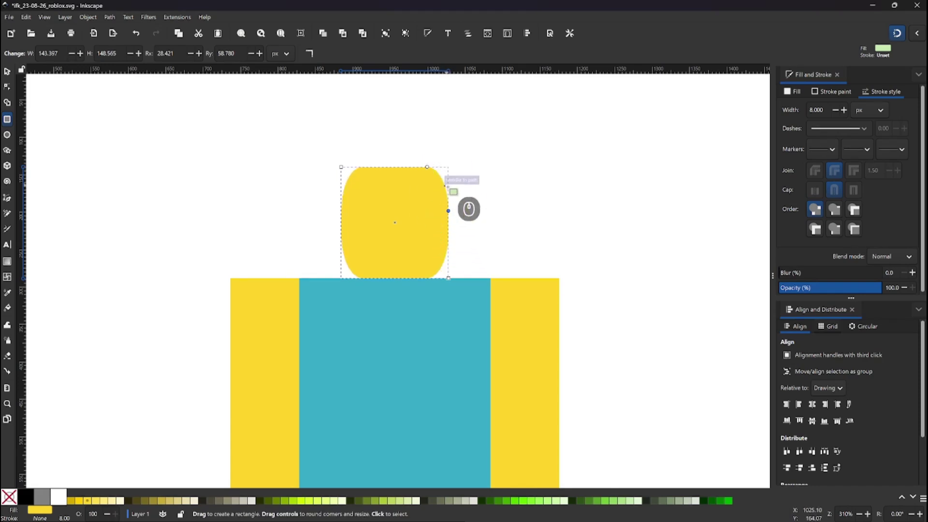
{"action": "left_click_drag", "start_coordinate": [427, 167], "coordinate": [390, 176]}
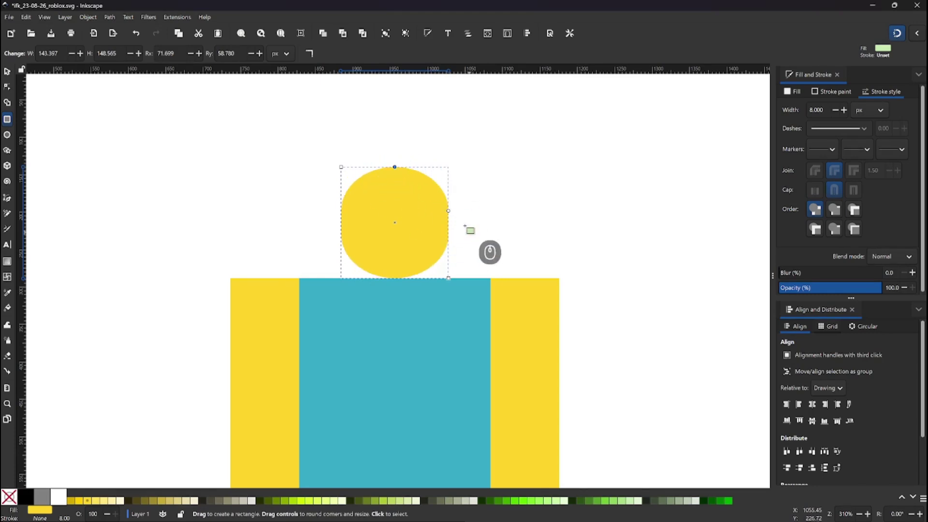
{"action": "left_click_drag", "start_coordinate": [449, 211], "coordinate": [453, 239]}
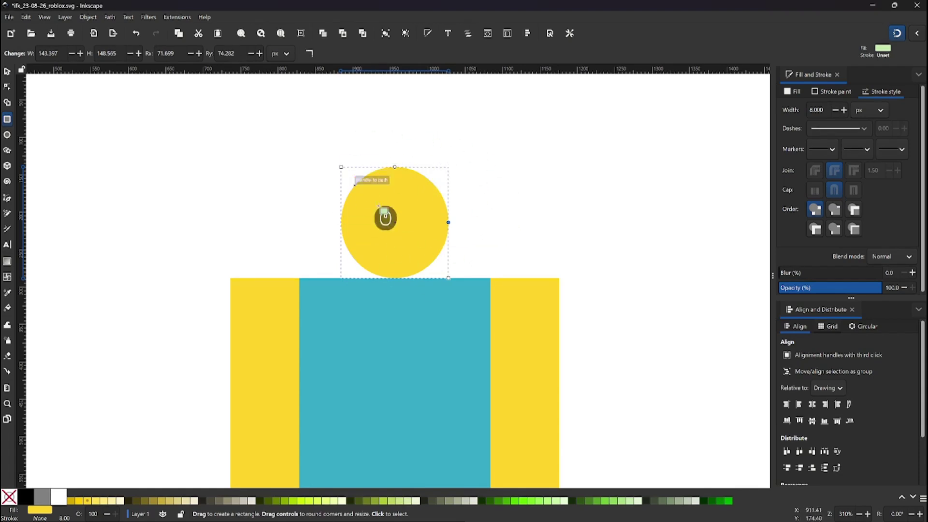
{"action": "key", "text": "ctrl+z"}
{"action": "key", "text": "ctrl+z"}
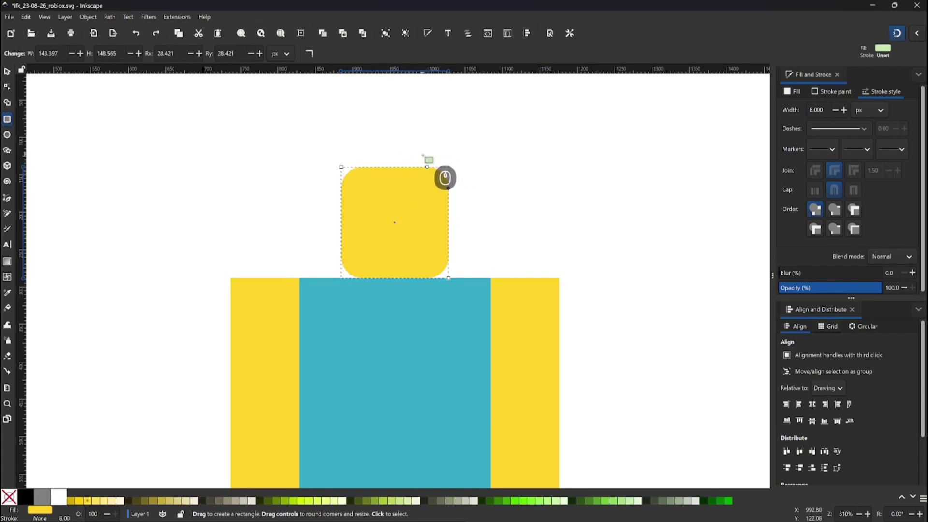
- Increase only the horizontal corner radius of the head to about 54 px and deselect it
{"action": "left_click_drag", "start_coordinate": [427, 167], "coordinate": [408, 167]}
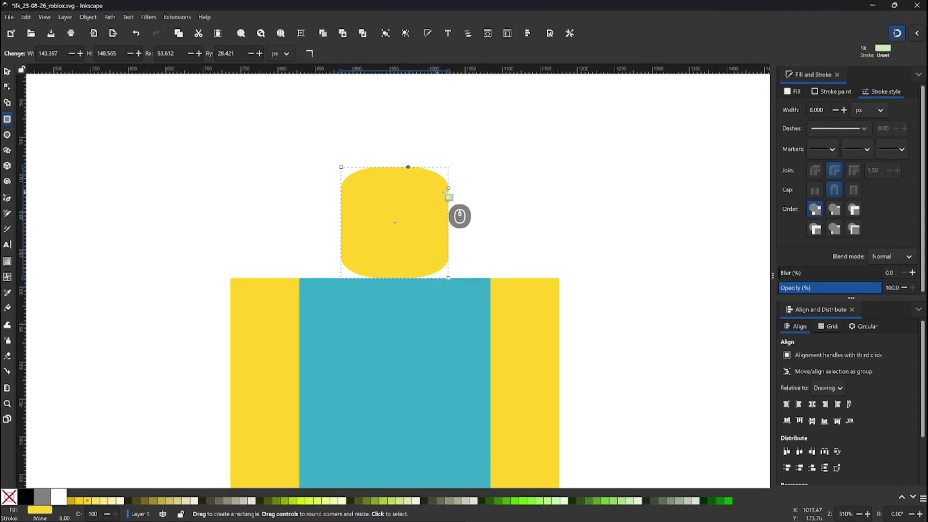
{"action": "key", "text": "Escape"}
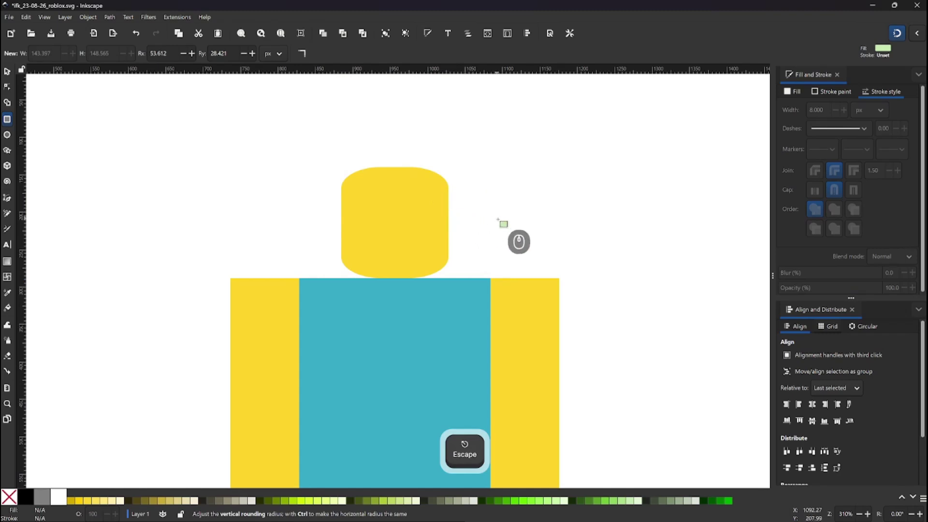
{"action": "key", "text": "s"}
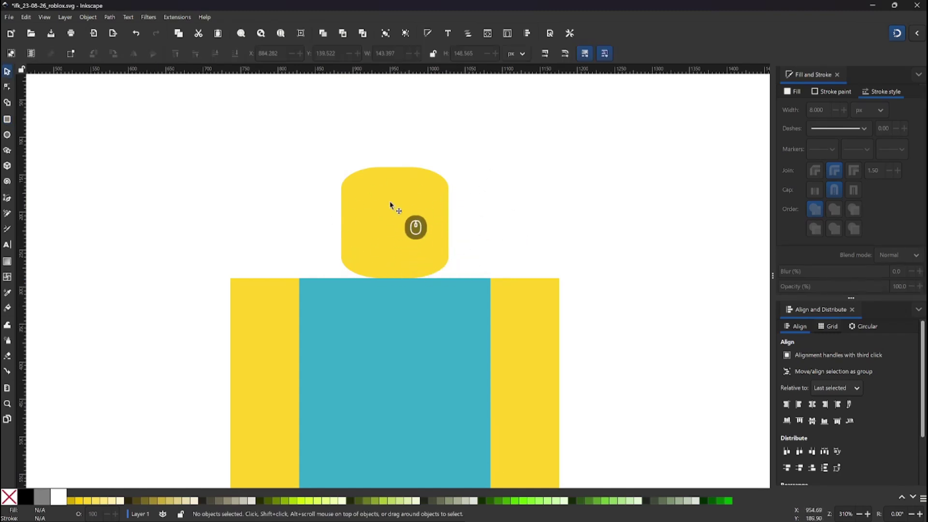
- Draw an upright ellipse about 14 px wide and 20 px high as the head's left eye, fill it black and shift it slightly inward
{"action": "key", "text": "equal"}
{"action": "key", "text": "equal"}
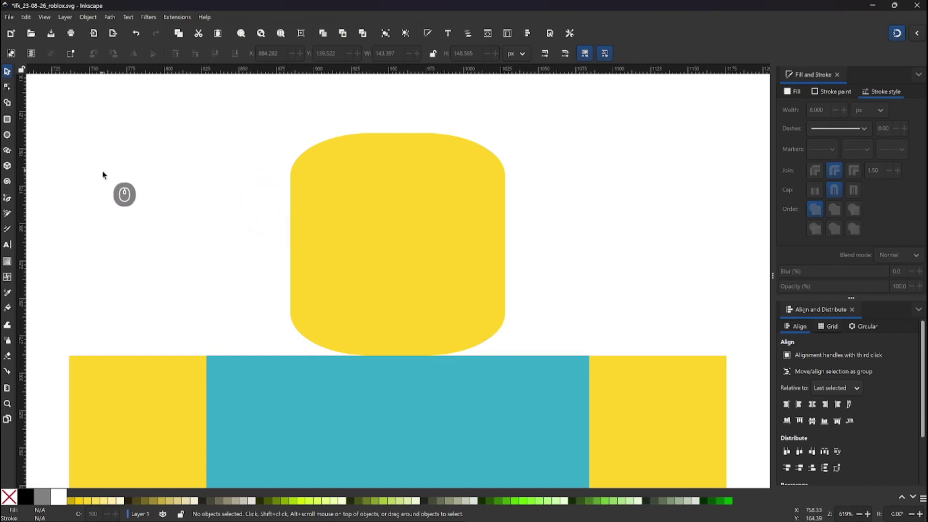
{"action": "left_click", "coordinate": [7, 134]}
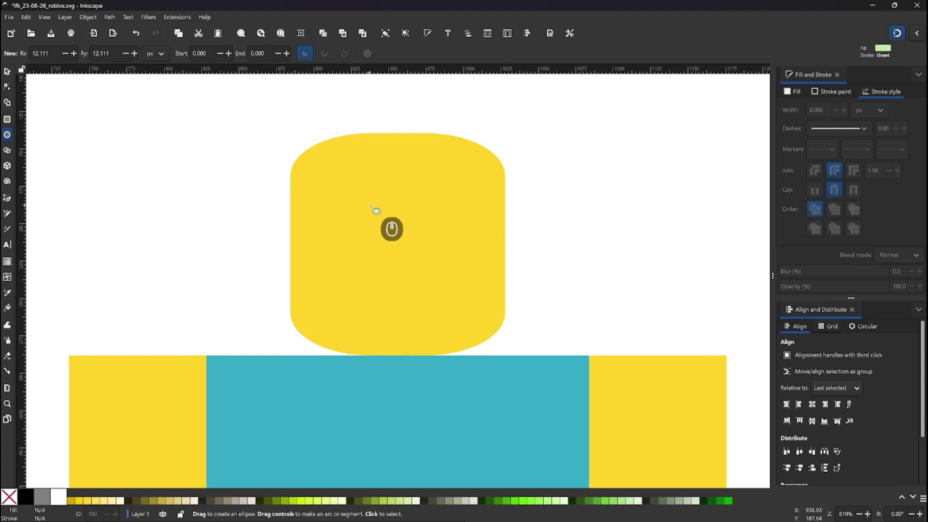
{"action": "key", "text": "e"}
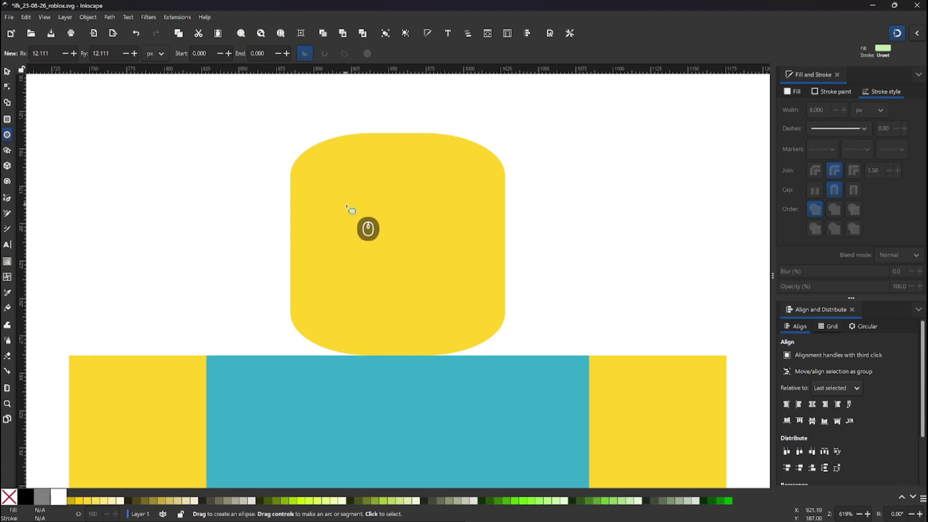
{"action": "left_click_drag", "start_coordinate": [342, 207], "coordinate": [362, 237]}
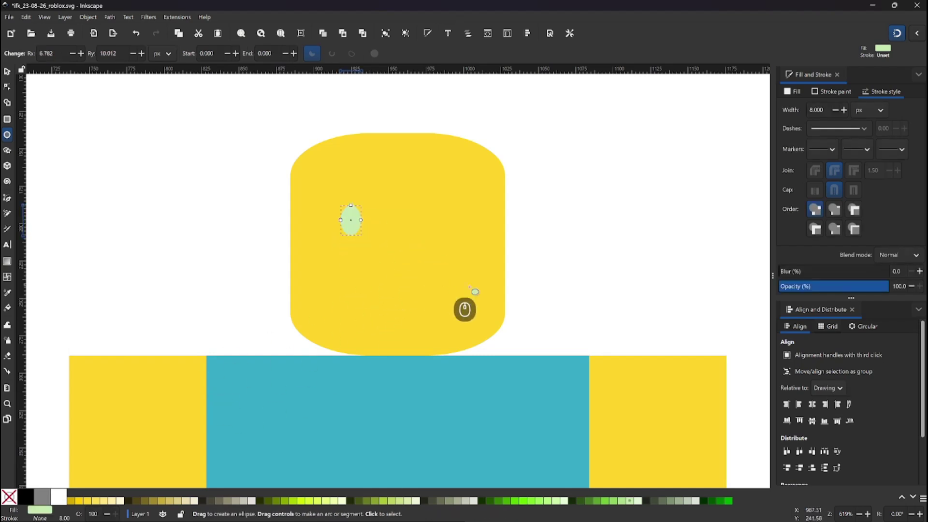
{"action": "key", "text": "s"}
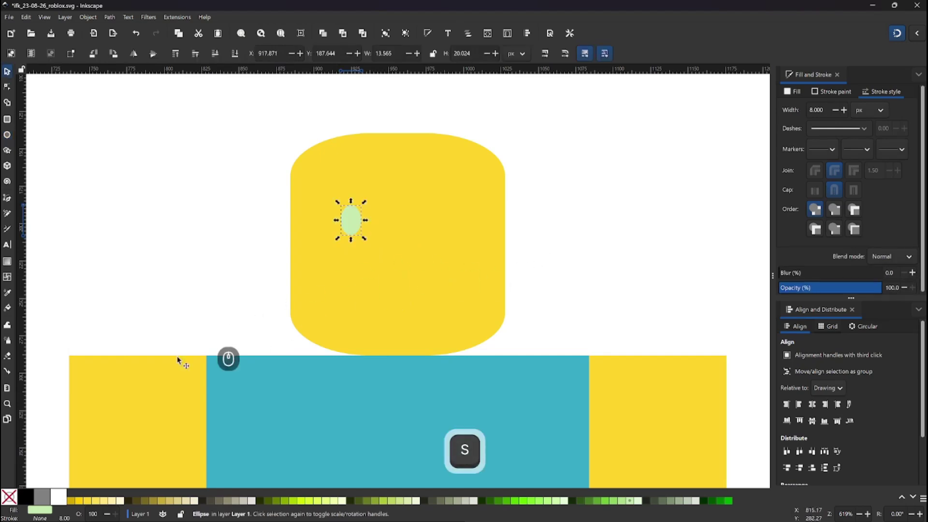
{"action": "left_click", "coordinate": [26, 496]}
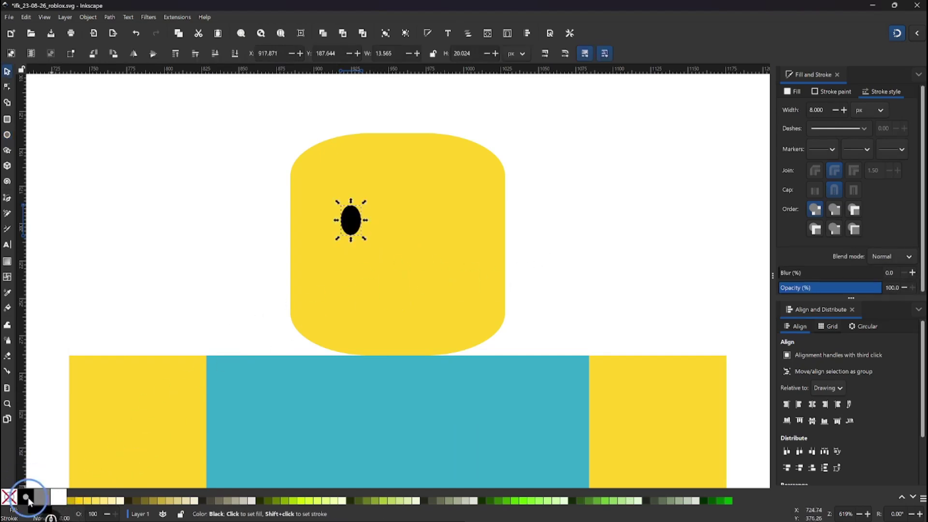
{"action": "left_click_drag", "start_coordinate": [350, 220], "coordinate": [360, 225]}
{"action": "left_click", "coordinate": [372, 232]}
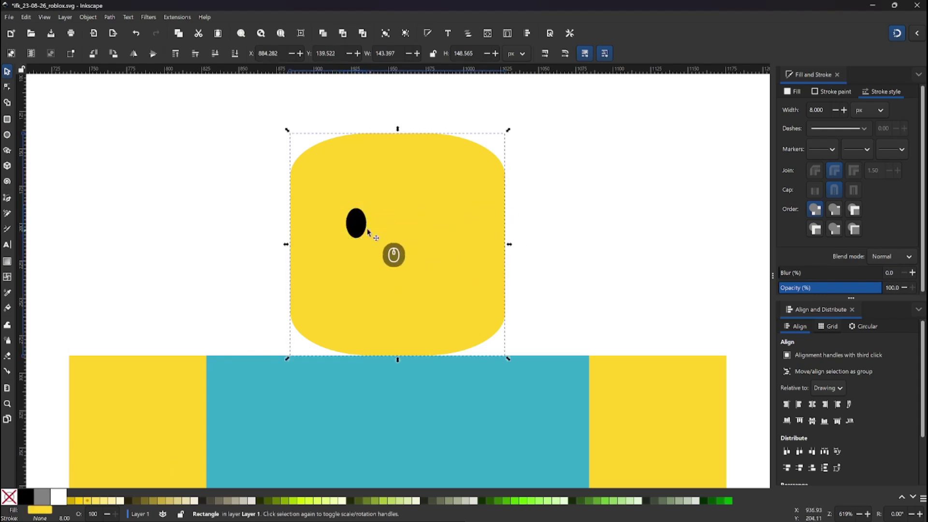
- Duplicate the black eye and place the copy level with it on the right half of the head, undoing any extra move
{"action": "left_click", "coordinate": [358, 231]}
{"action": "right_click", "coordinate": [355, 223]}
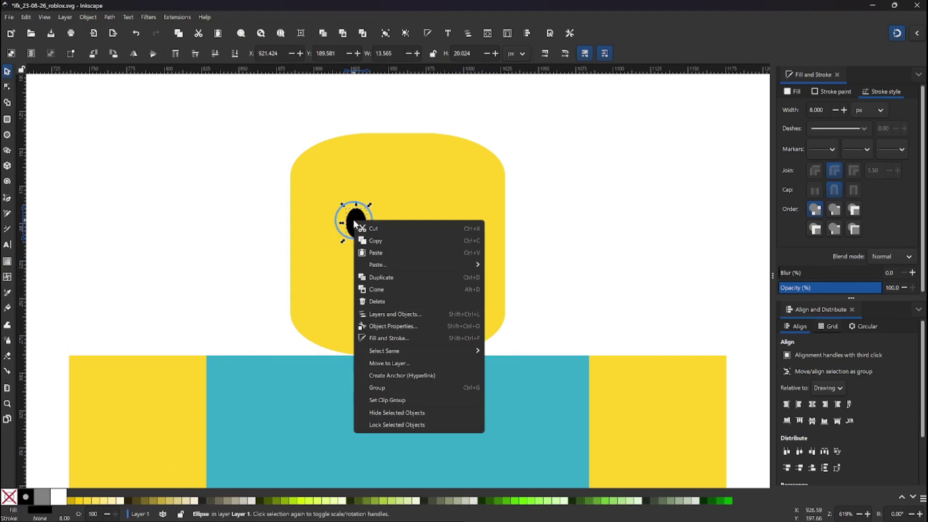
{"action": "left_click", "coordinate": [380, 276]}
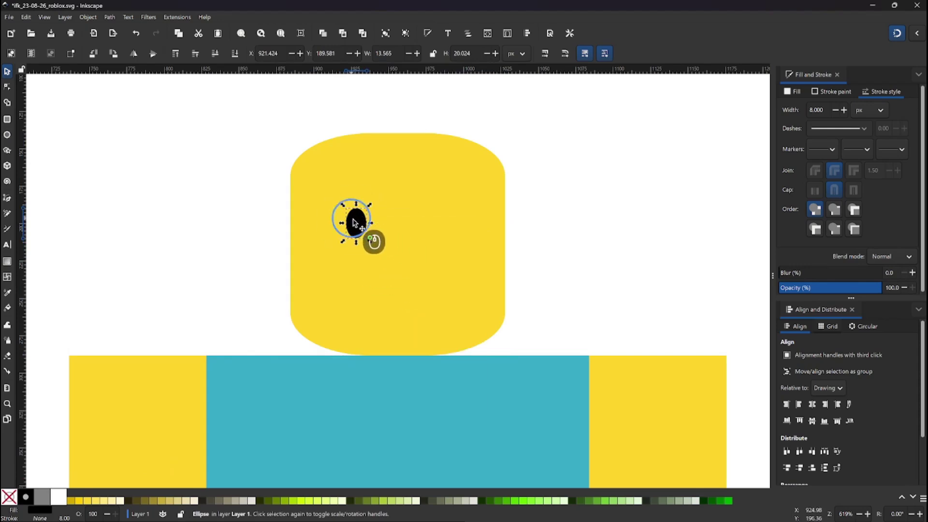
{"action": "left_click_drag", "start_coordinate": [354, 222], "coordinate": [429, 228]}
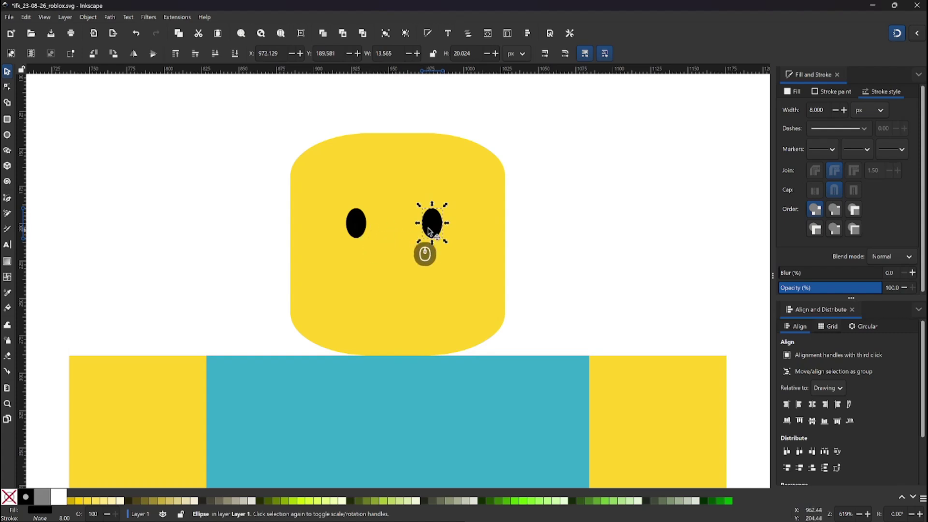
{"action": "mouse_move", "coordinate": [431, 230]}
{"action": "left_mouse_down"}
{"action": "mouse_move", "coordinate": [481, 234]}
{"action": "mouse_move", "coordinate": [360, 231]}
{"action": "mouse_move", "coordinate": [437, 233]}
{"action": "left_mouse_up"}
{"action": "key", "text": "ctrl+z"}
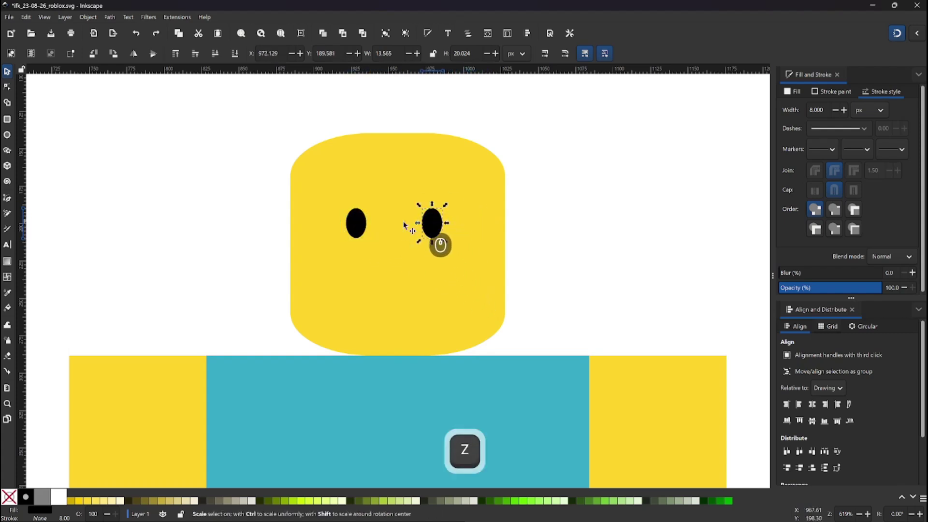
- Group the two black eyes and centre the group horizontally relative to the drawing
{"action": "left_click", "coordinate": [354, 226]}
{"action": "left_click", "coordinate": [438, 221], "text": "shift"}
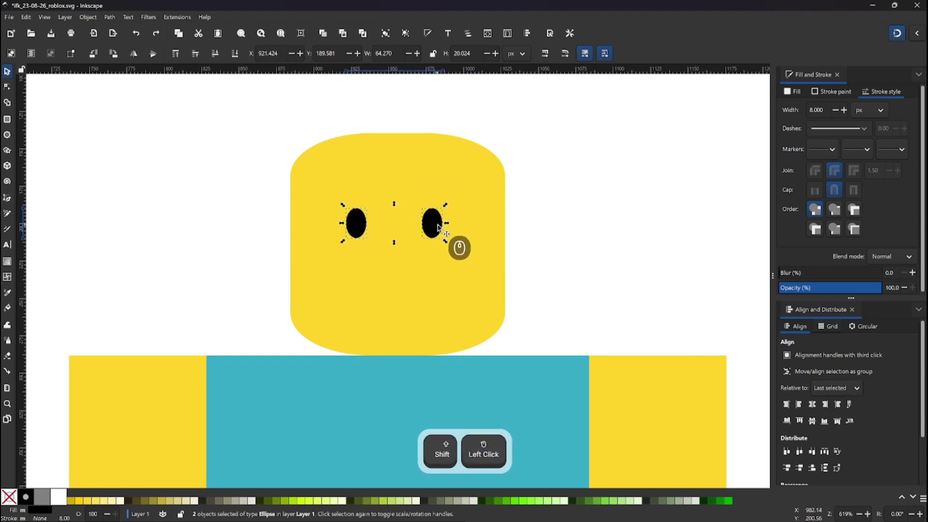
{"action": "right_click", "coordinate": [436, 223]}
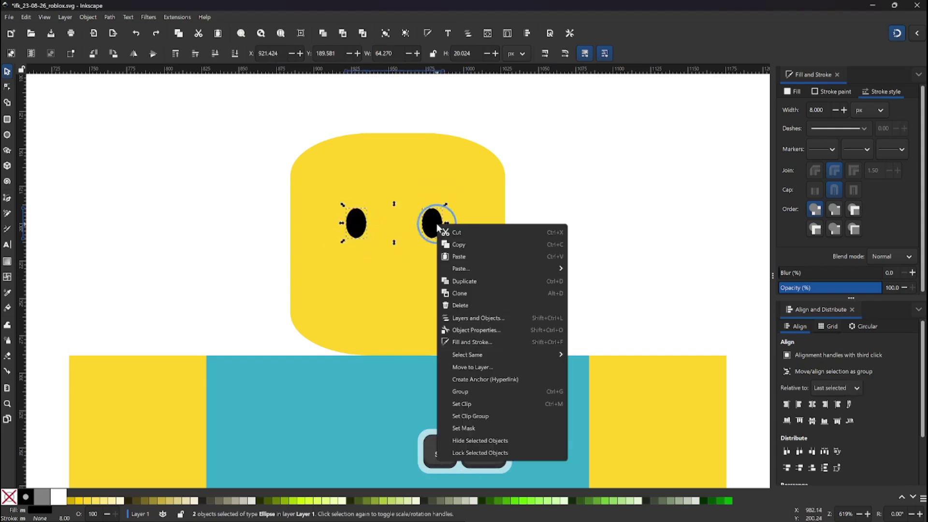
{"action": "left_click", "coordinate": [475, 391]}
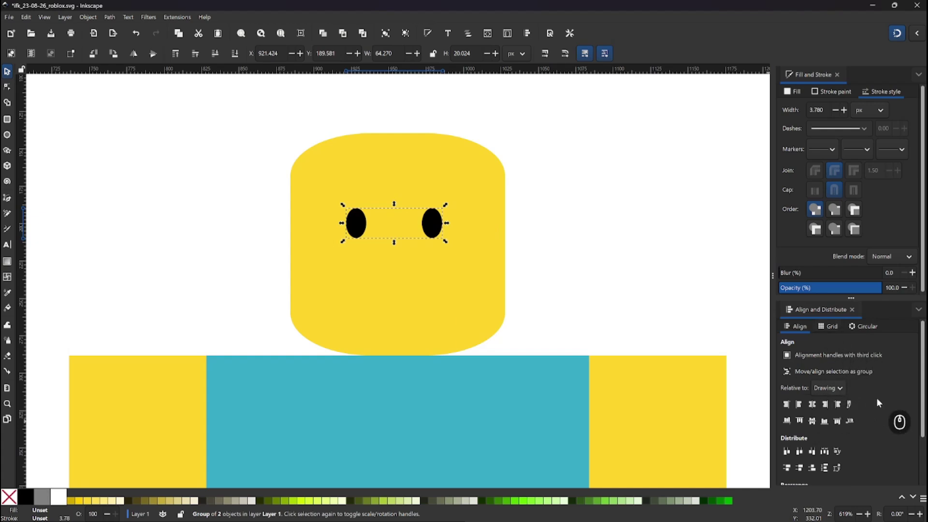
{"action": "left_click", "coordinate": [828, 389]}
{"action": "left_click", "coordinate": [829, 389]}
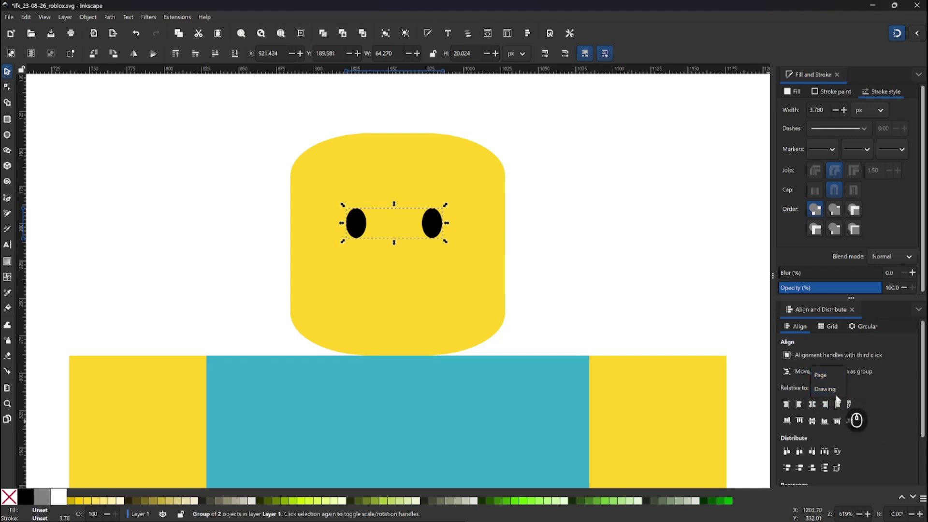
{"action": "left_click", "coordinate": [830, 389]}
{"action": "left_click", "coordinate": [831, 393]}
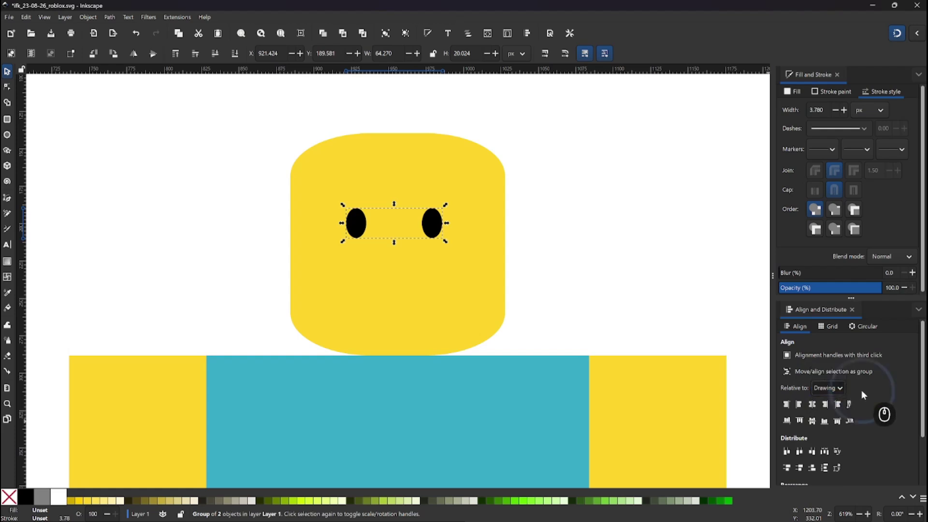
{"action": "left_click", "coordinate": [812, 405]}
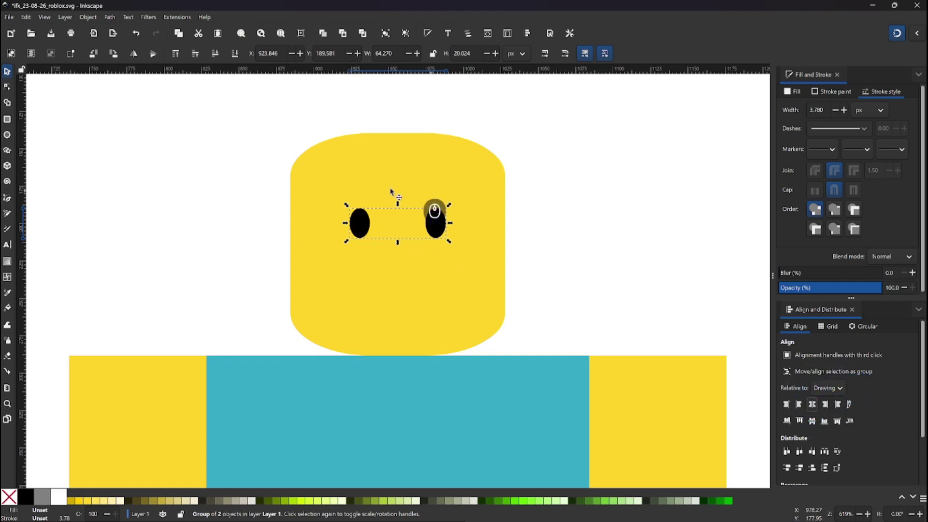
- Draw a straight horizontal line about 67 px long below the eyes as the mouth
{"action": "left_click", "coordinate": [448, 280]}
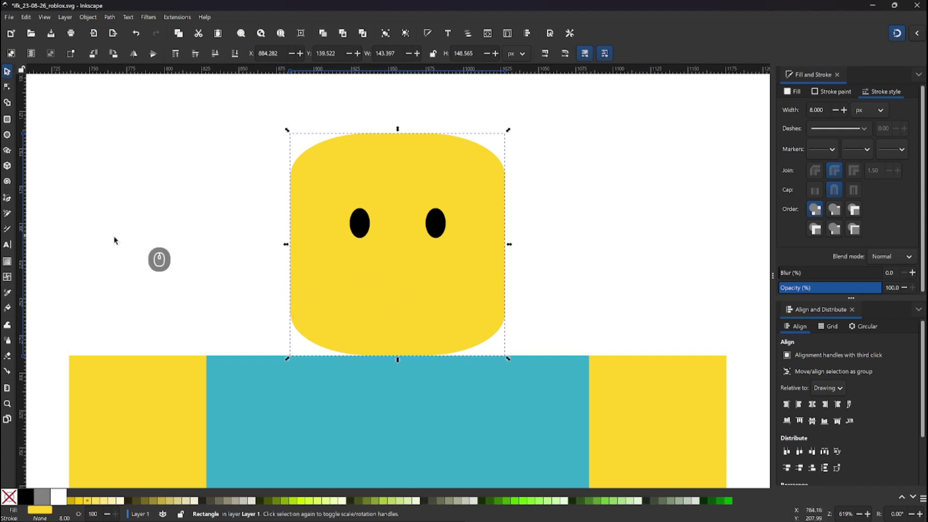
{"action": "left_click", "coordinate": [7, 198]}
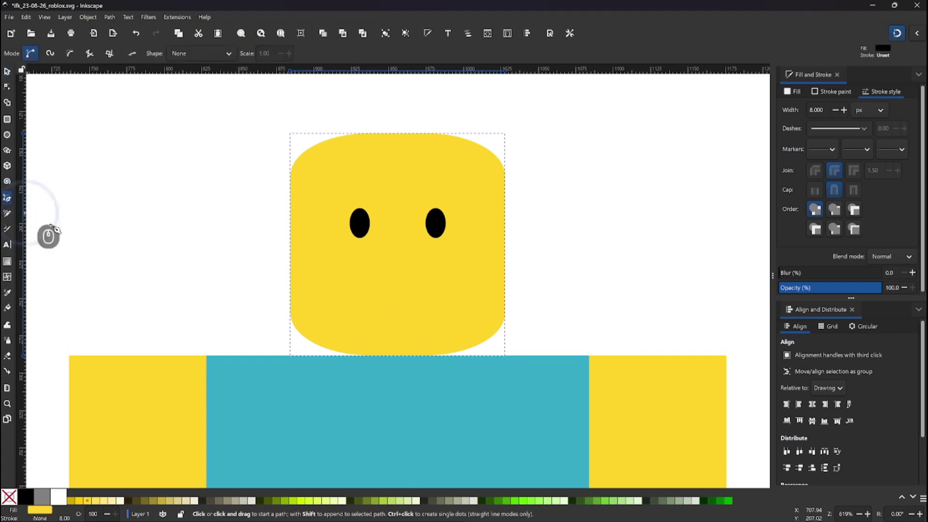
{"action": "key", "text": "b"}
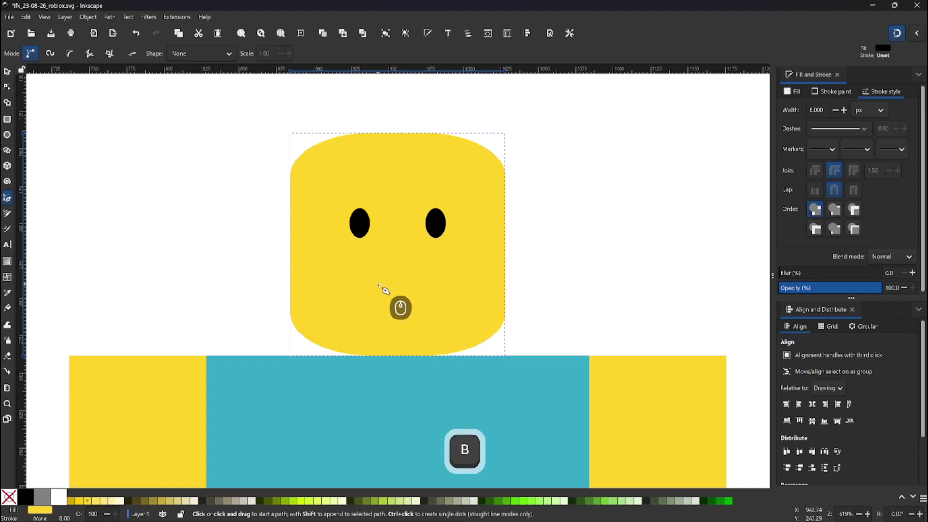
{"action": "left_click", "coordinate": [347, 271]}
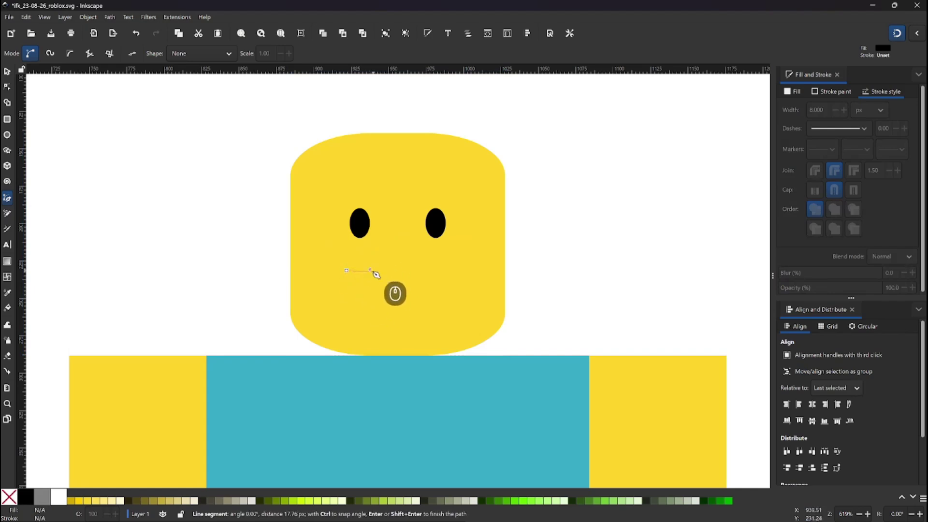
{"action": "key", "text": "shift"}
{"action": "key", "text": "ctrl"}
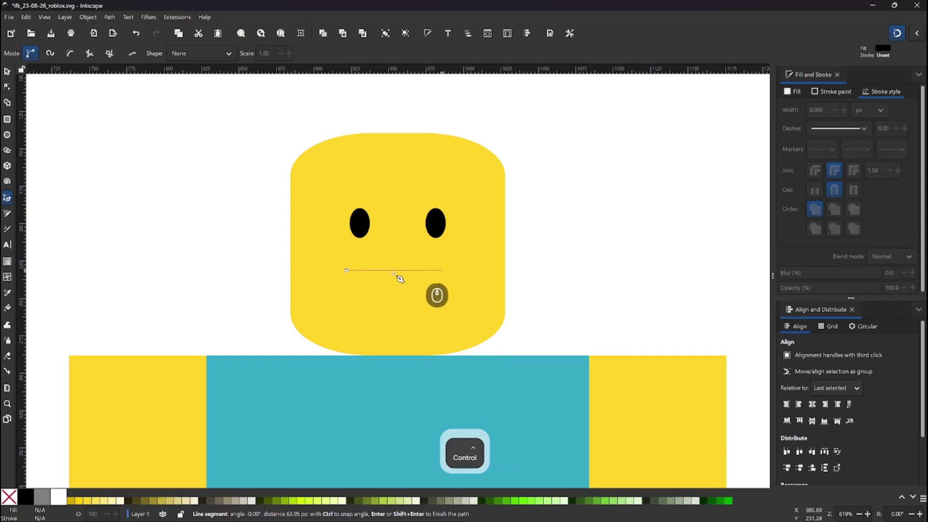
{"action": "left_click", "coordinate": [449, 272]}
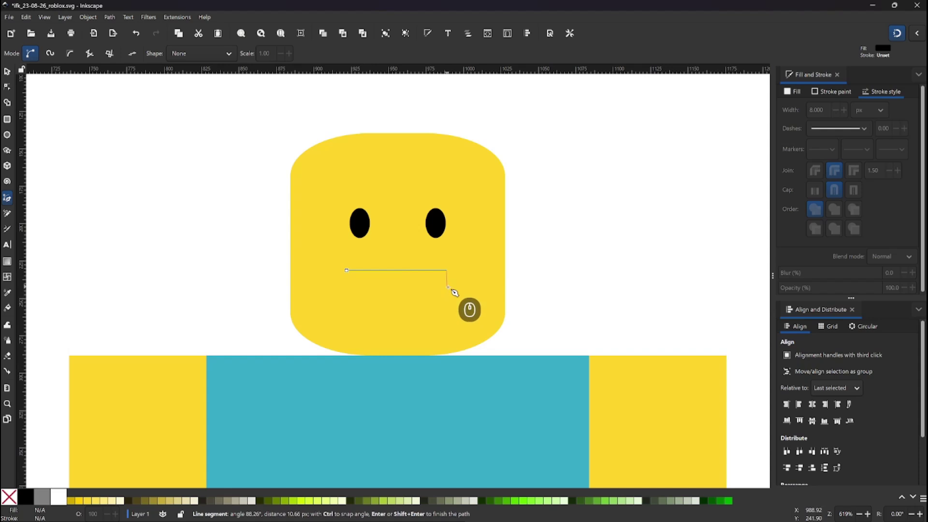
{"action": "key", "text": "Return"}
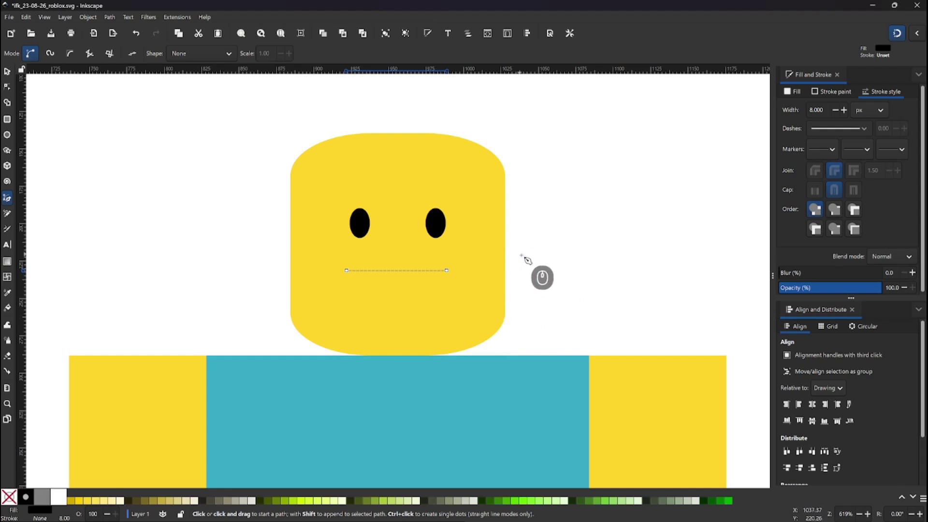
{"action": "key", "text": "s"}
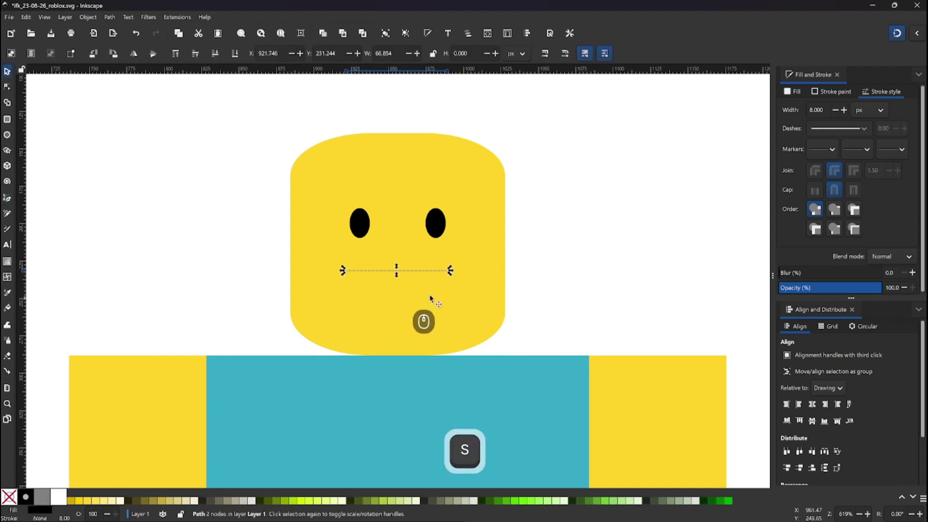
- Give the mouth line a black fill and a black stroke
{"action": "left_click", "coordinate": [24, 500]}
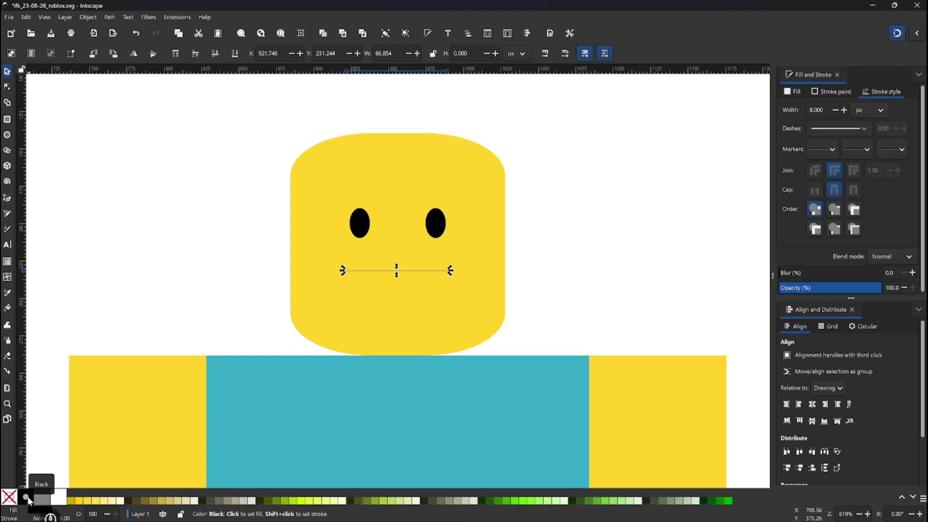
{"action": "left_click", "coordinate": [26, 499], "text": "shift"}
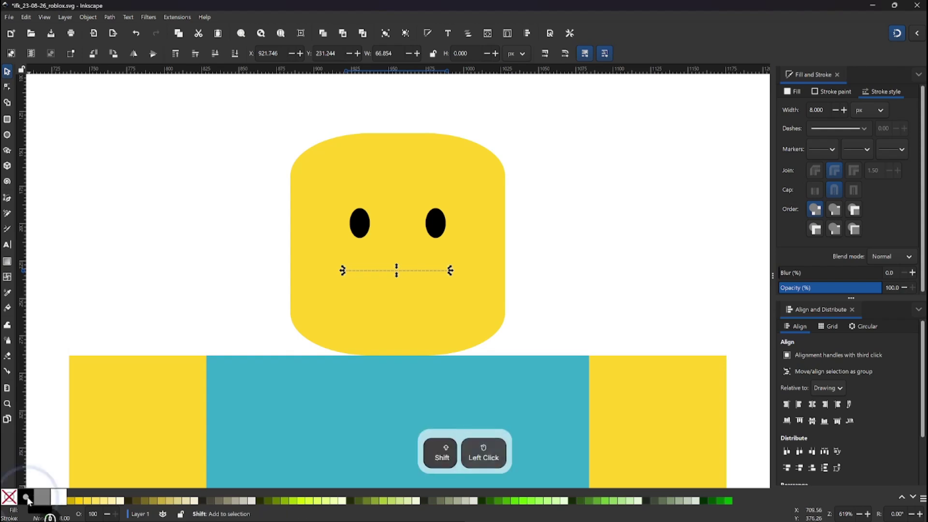
{"action": "left_click", "coordinate": [386, 273]}
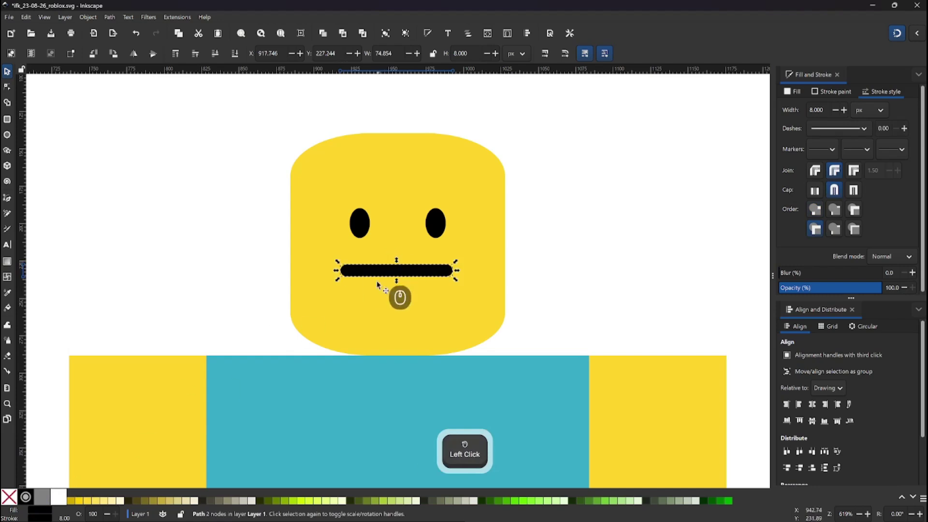
- Try to bend the middle of the filled mouth line downward, and undo the bend
{"action": "key", "text": "n"}
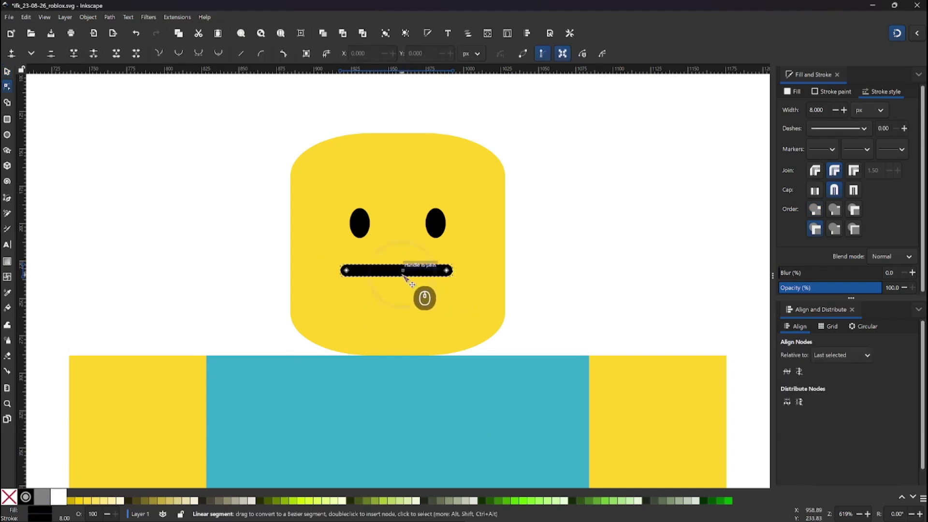
{"action": "left_click_drag", "start_coordinate": [400, 276], "coordinate": [392, 304]}
{"action": "key", "text": "ctrl+z"}
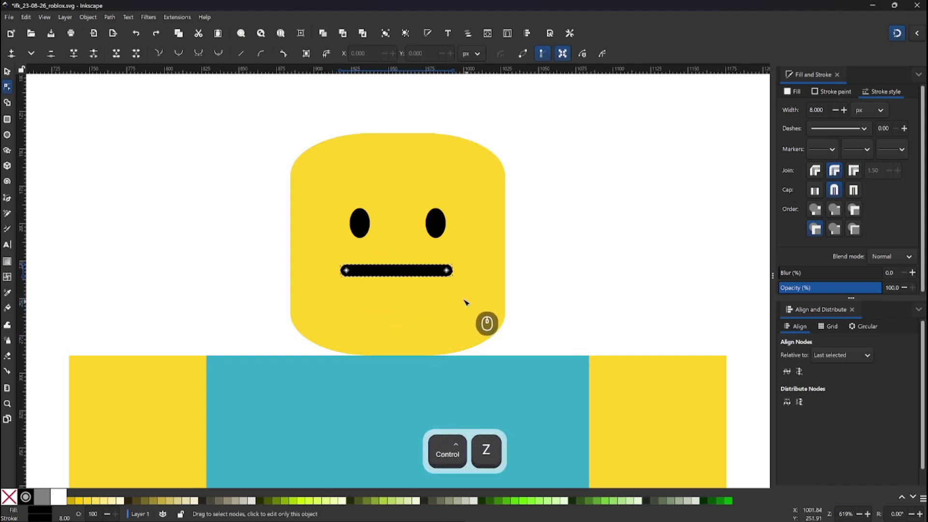
{"action": "key", "text": "s"}
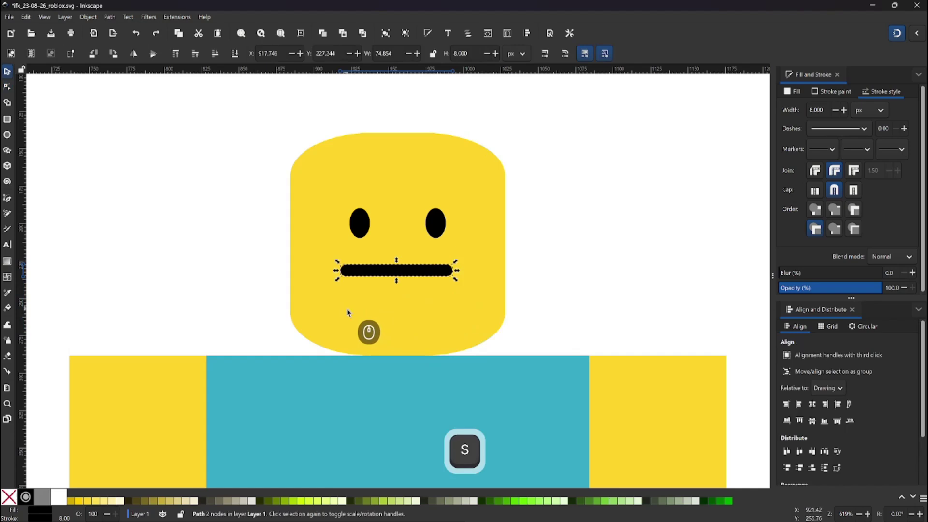
- Remove the mouth line's fill and test a downward curve on it, undoing the curve
{"action": "left_click", "coordinate": [9, 496]}
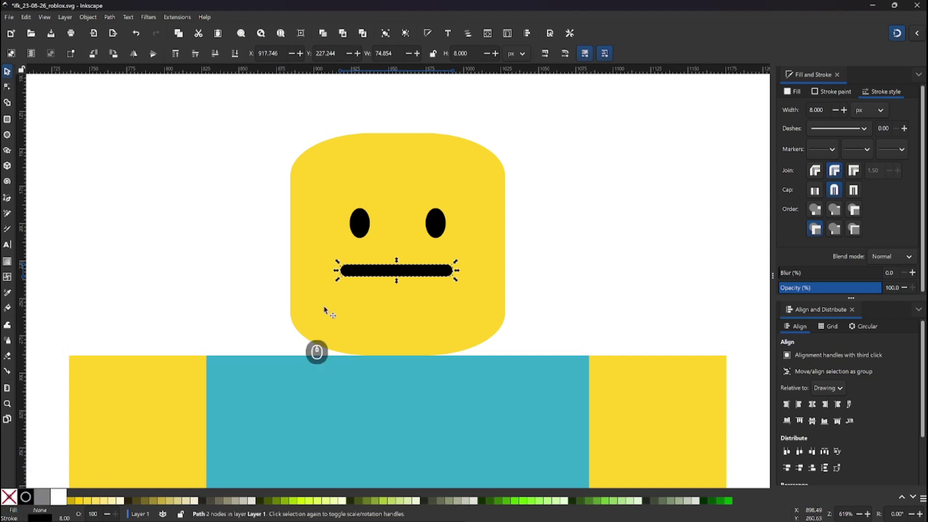
{"action": "left_click", "coordinate": [403, 274]}
{"action": "double_click", "coordinate": [403, 274]}
{"action": "mouse_move", "coordinate": [405, 271]}
{"action": "left_mouse_down"}
{"action": "mouse_move", "coordinate": [369, 285]}
{"action": "mouse_move", "coordinate": [414, 286]}
{"action": "left_mouse_up"}
{"action": "key", "text": "ctrl+z"}
{"action": "key", "text": "s"}
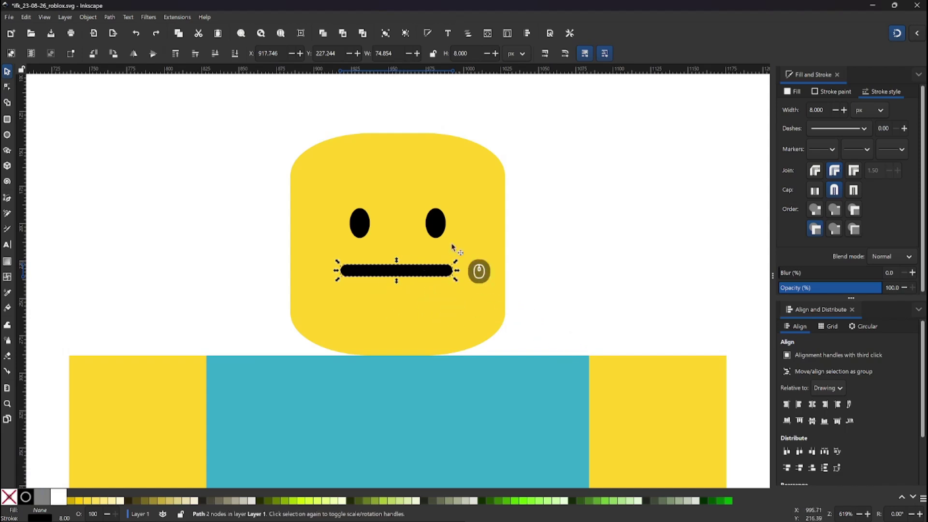
- Centre the mouth line horizontally relative to the drawing and set its stroke width to 6 px
{"action": "left_click", "coordinate": [816, 405]}
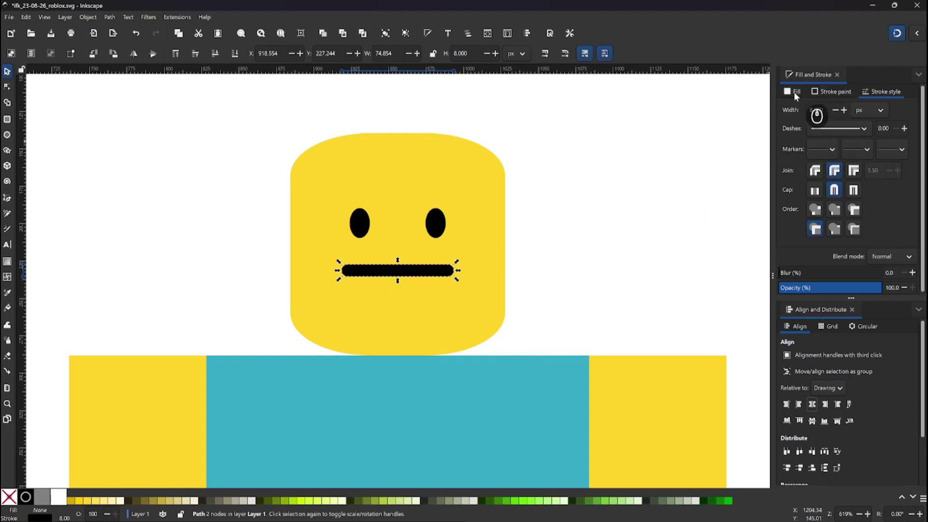
{"action": "left_click", "coordinate": [816, 110]}
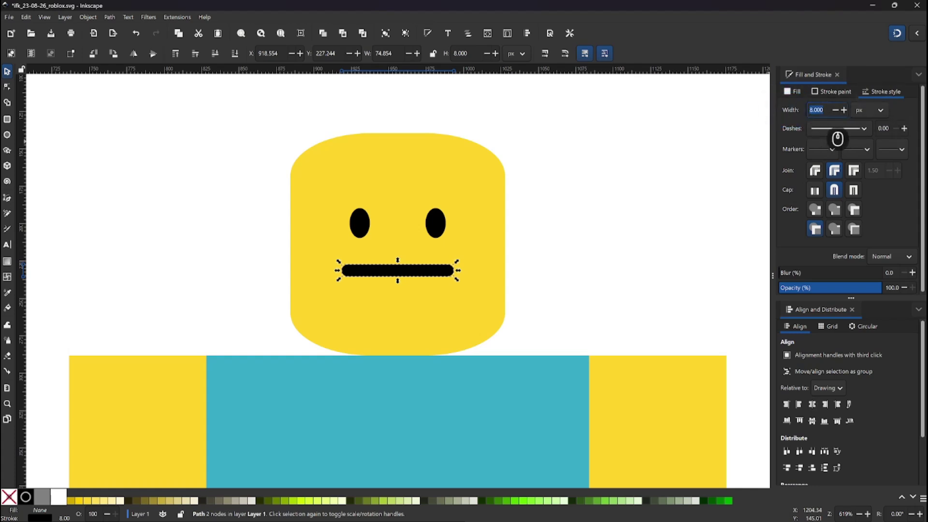
{"action": "key", "text": "Down"}
{"action": "key", "text": "Down"}
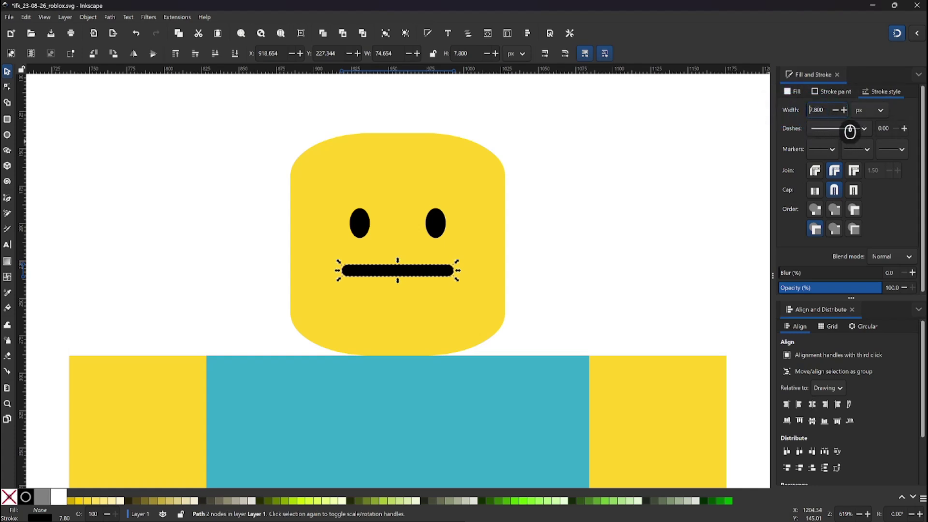
{"action": "type", "text": "6"}
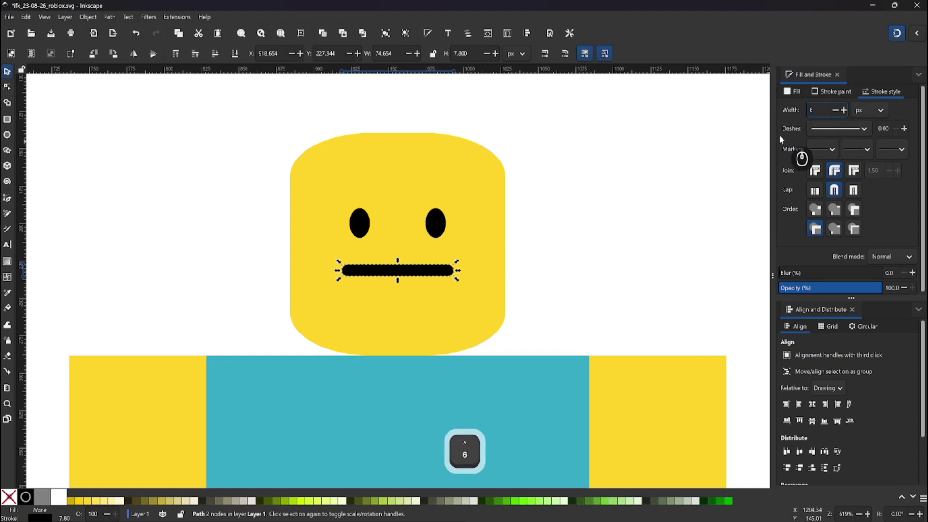
{"action": "key", "text": "Return"}
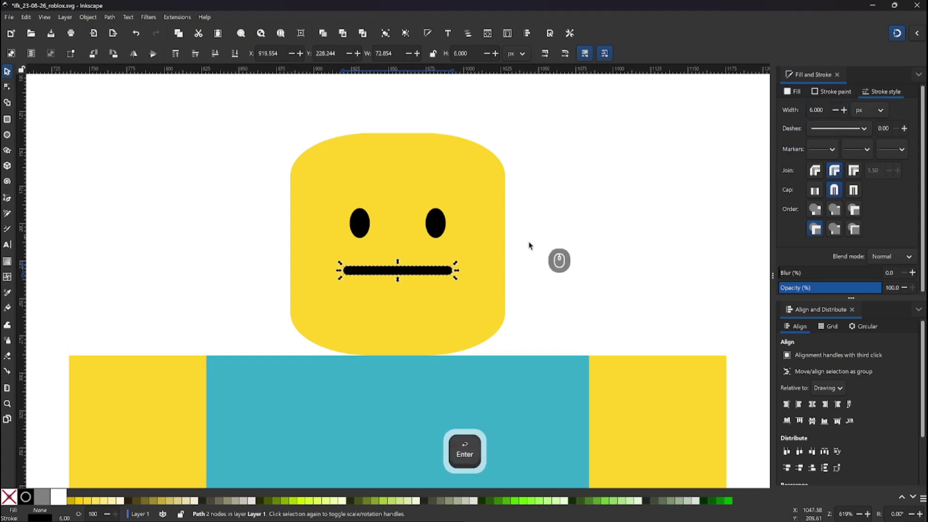
- Bend the middle of the mouth line downward into a smile about 23 px tall and deselect it
{"action": "left_click", "coordinate": [443, 289]}
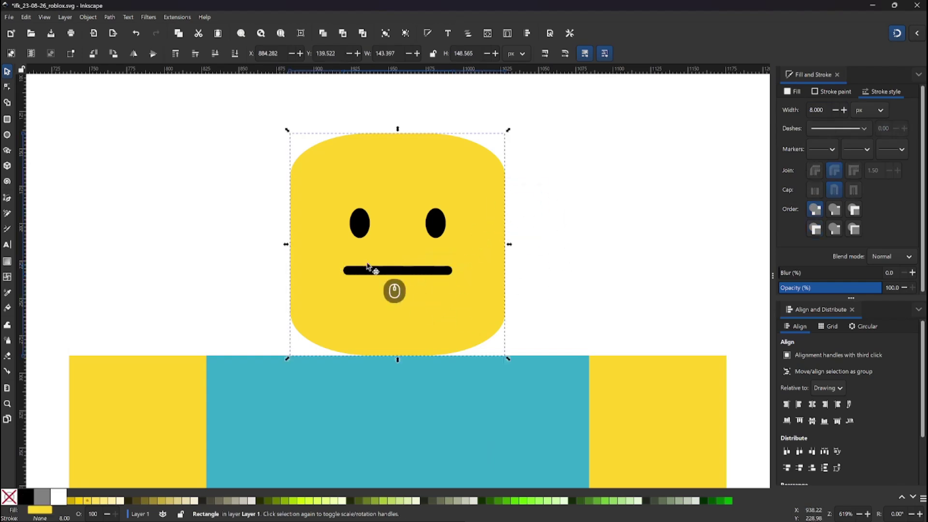
{"action": "left_click", "coordinate": [397, 270]}
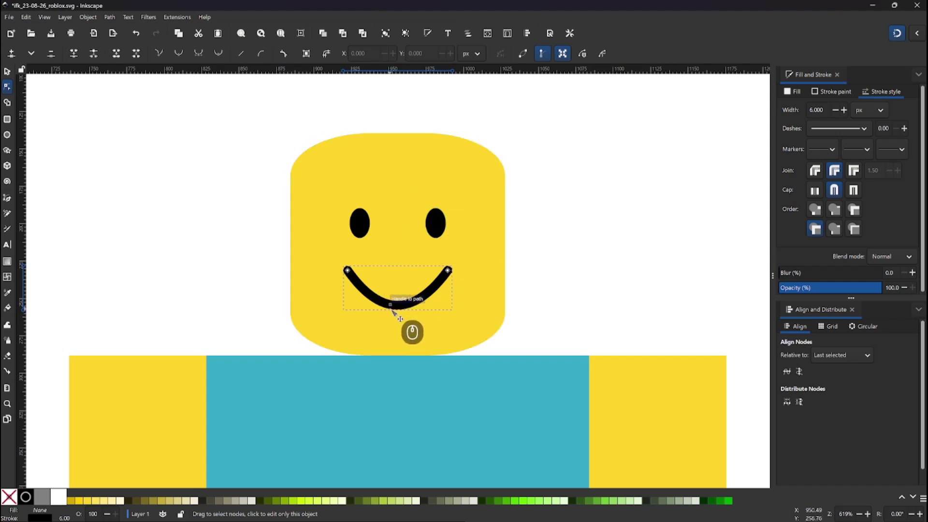
{"action": "mouse_move", "coordinate": [395, 314]}
{"action": "left_mouse_down"}
{"action": "mouse_move", "coordinate": [389, 331]}
{"action": "mouse_move", "coordinate": [396, 285]}
{"action": "mouse_move", "coordinate": [416, 298]}
{"action": "mouse_move", "coordinate": [377, 303]}
{"action": "mouse_move", "coordinate": [396, 301]}
{"action": "mouse_move", "coordinate": [395, 255]}
{"action": "mouse_move", "coordinate": [397, 300]}
{"action": "left_mouse_up"}
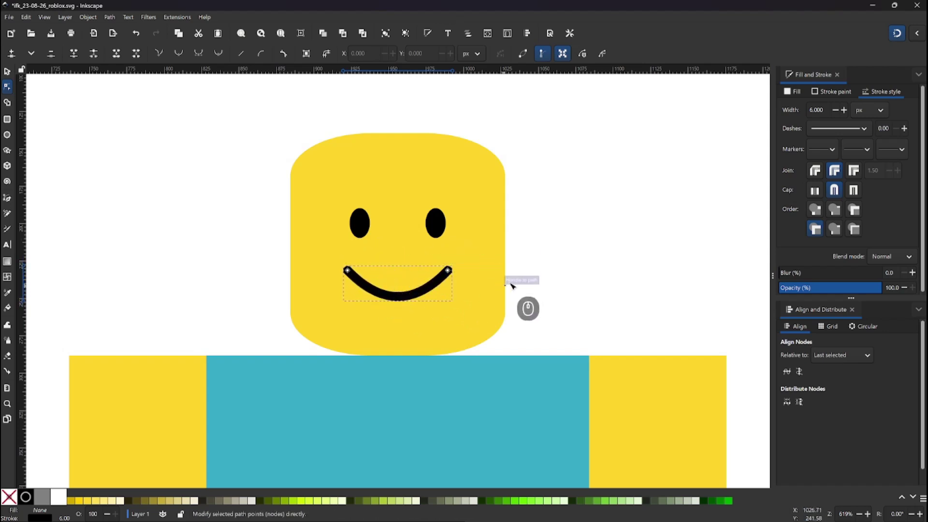
{"action": "key", "text": "s"}
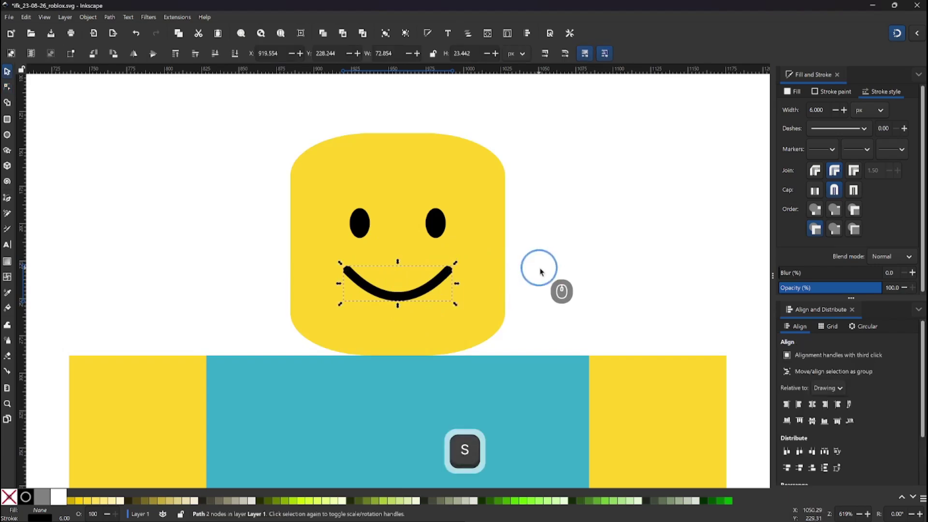
{"action": "left_click", "coordinate": [540, 272]}
- Move the whole character horizontally into the left half of the page, to X about 240 px, and deselect it
{"action": "scroll", "coordinate": [460, 290], "scroll_direction": "down", "scroll_amount": 2}
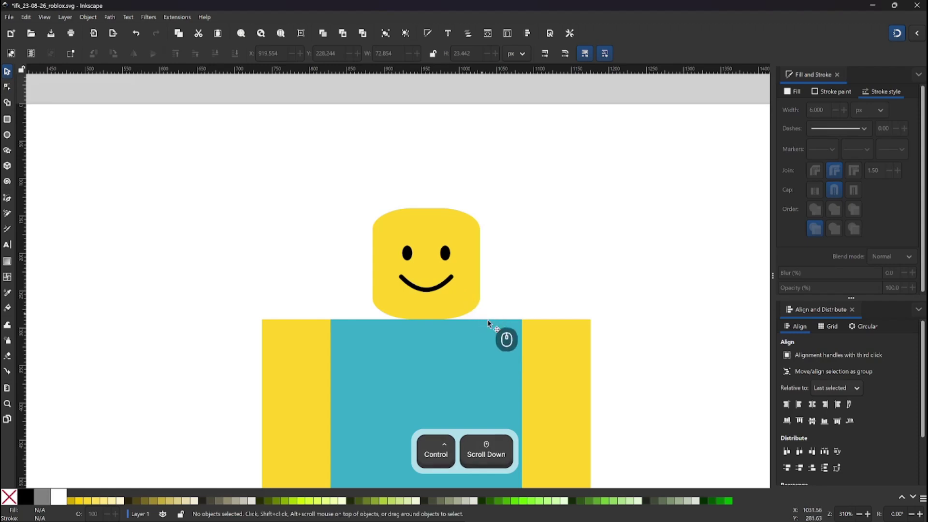
{"action": "scroll", "coordinate": [489, 323], "scroll_direction": "down", "scroll_amount": 2}
{"action": "key", "text": "5"}
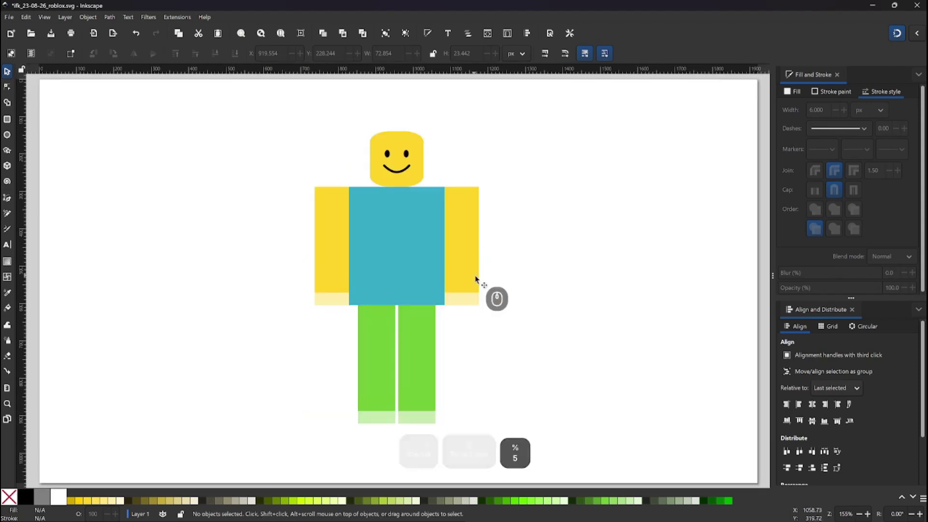
{"action": "left_click", "coordinate": [513, 201]}
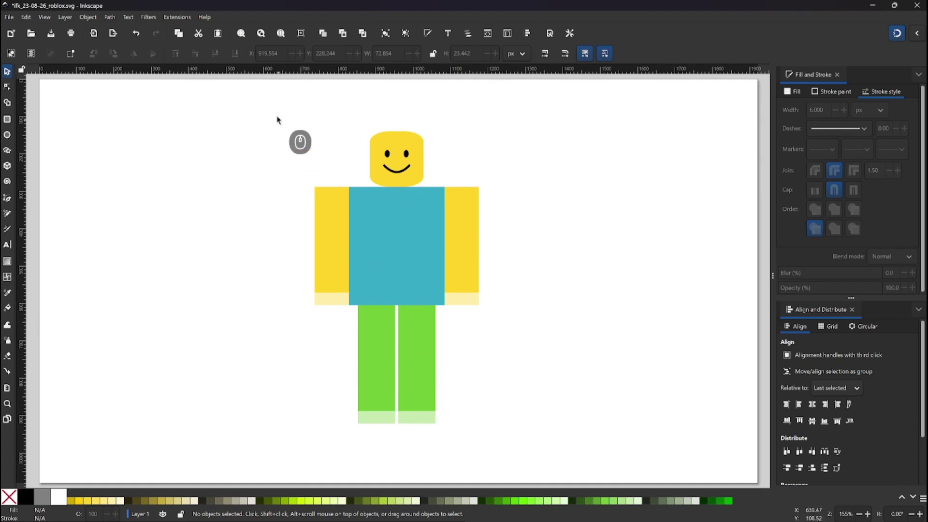
{"action": "left_click_drag", "start_coordinate": [271, 107], "coordinate": [494, 435]}
{"action": "left_click_drag", "start_coordinate": [411, 223], "coordinate": [216, 242]}
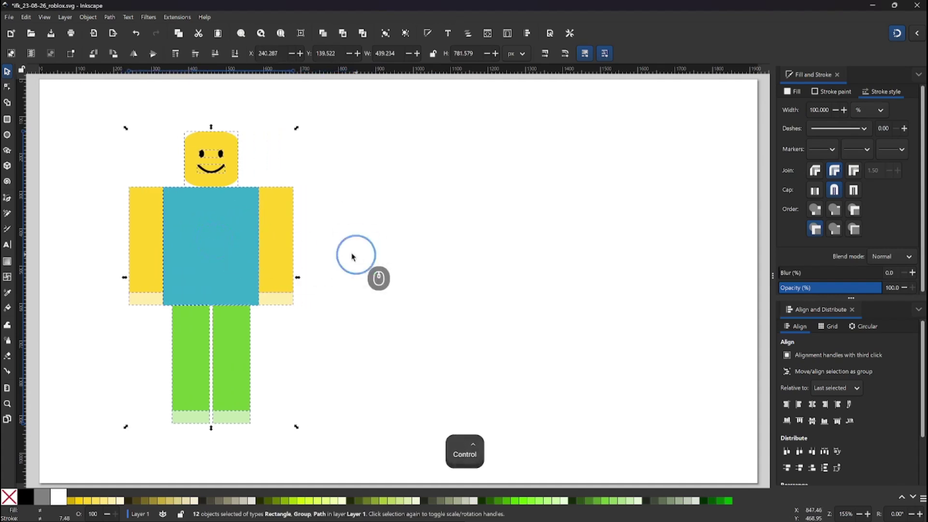
{"action": "left_click", "coordinate": [352, 256]}
- Duplicate the whole character and place the copy level with it in the right half of the page, at X about 1112 px
{"action": "left_click_drag", "start_coordinate": [99, 123], "coordinate": [358, 444]}
{"action": "key", "text": "ctrl+d"}
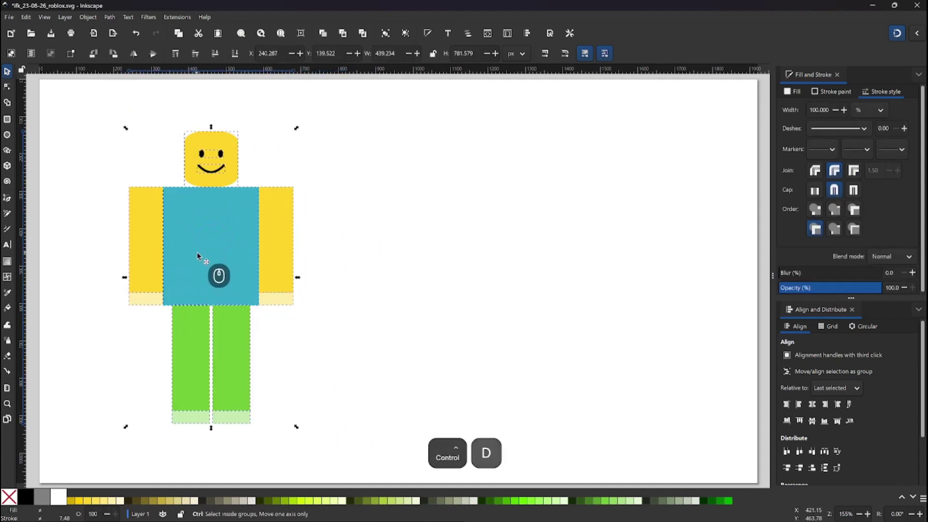
{"action": "left_click_drag", "start_coordinate": [197, 254], "coordinate": [523, 255]}
{"action": "left_click", "coordinate": [389, 212]}
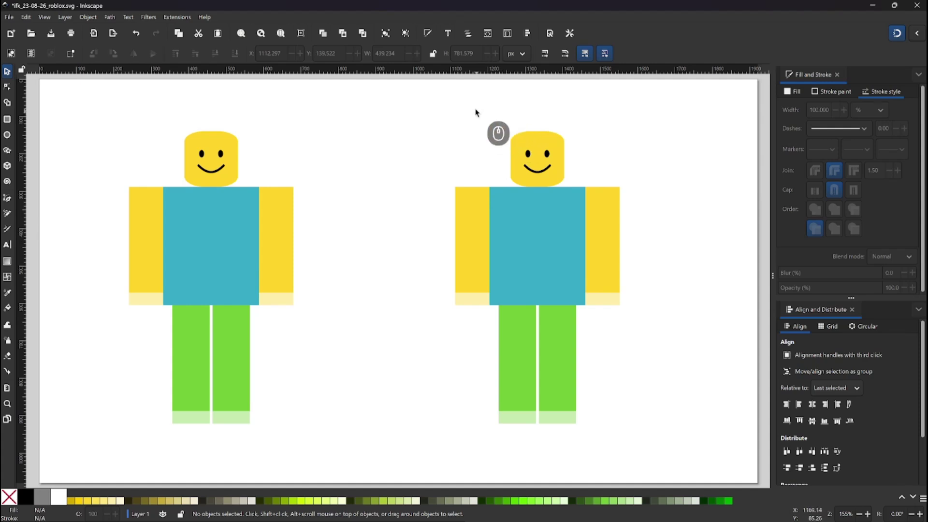
- Raise the head, face and torso of the right-hand character to the top of the stacking order and deselect them
{"action": "left_click_drag", "start_coordinate": [474, 108], "coordinate": [602, 321]}
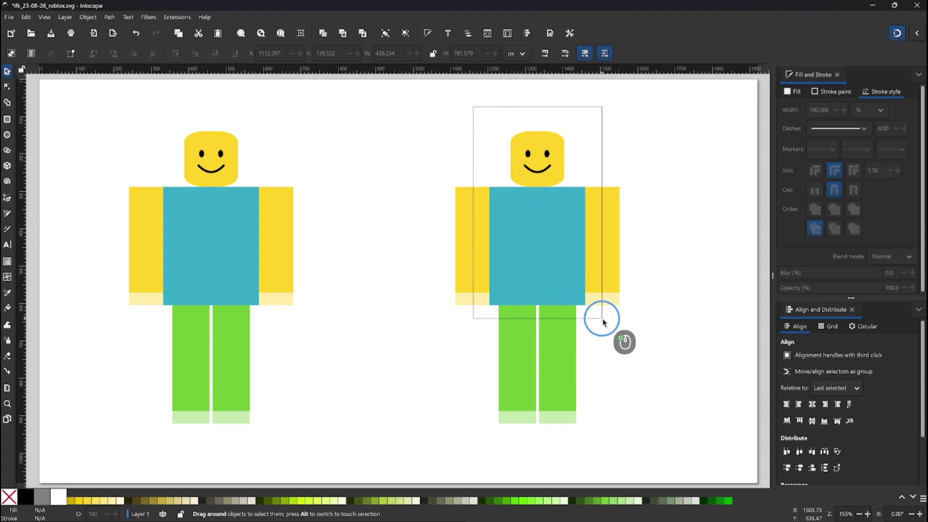
{"action": "left_click_drag", "start_coordinate": [602, 321], "coordinate": [602, 319]}
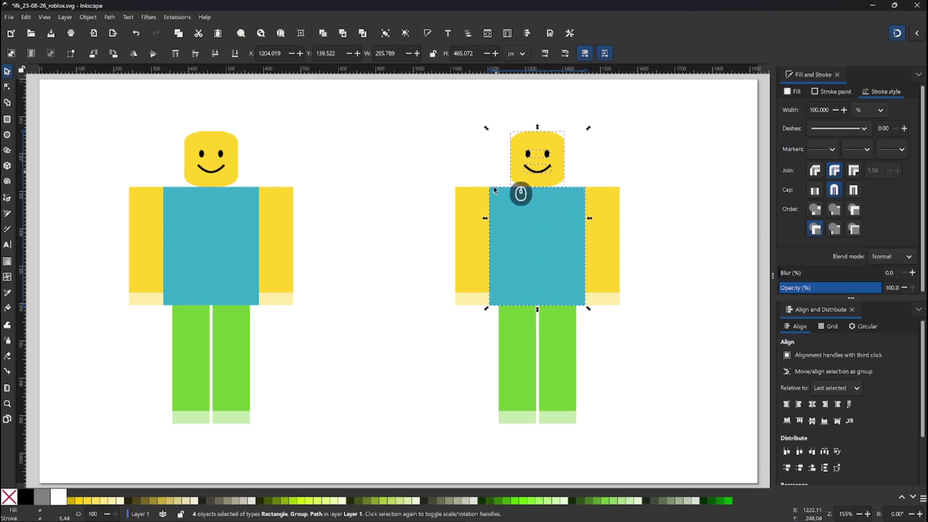
{"action": "left_click", "coordinate": [175, 54]}
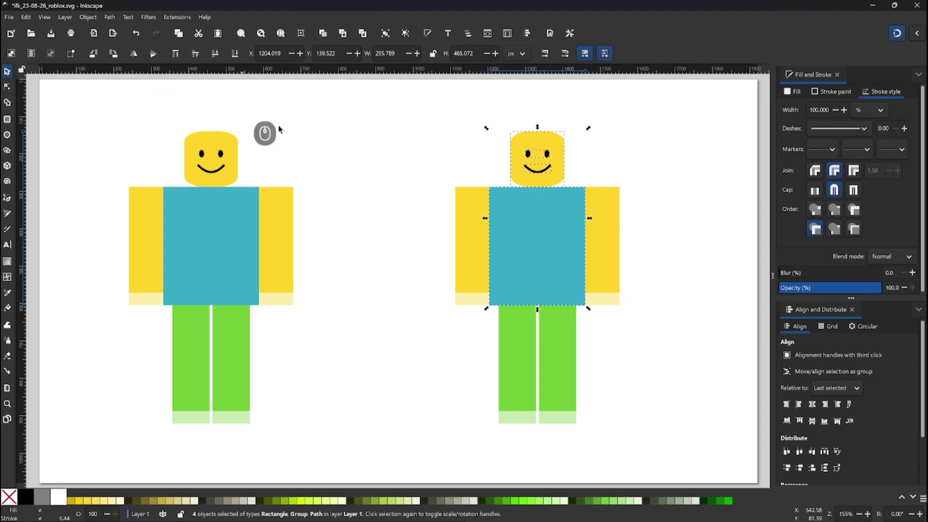
{"action": "left_click", "coordinate": [400, 150]}
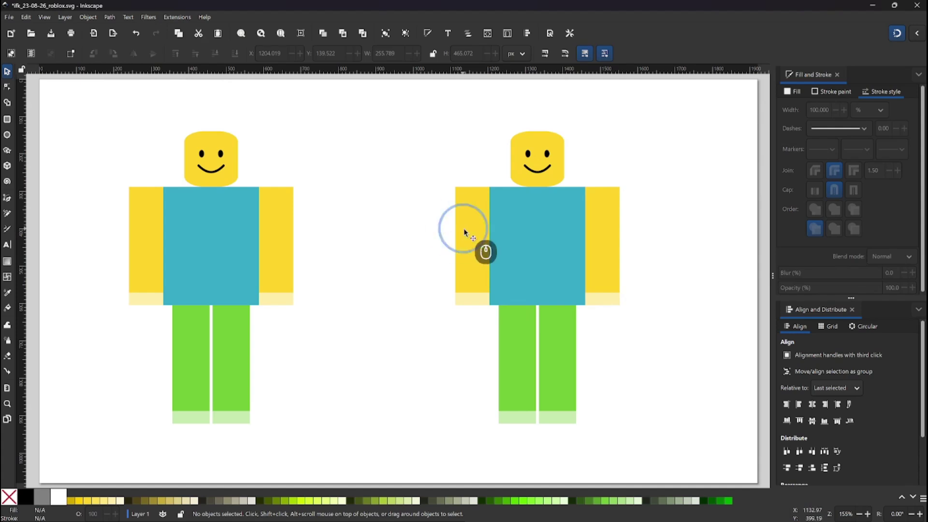
{"action": "left_click", "coordinate": [464, 231]}
{"action": "left_click", "coordinate": [479, 302]}
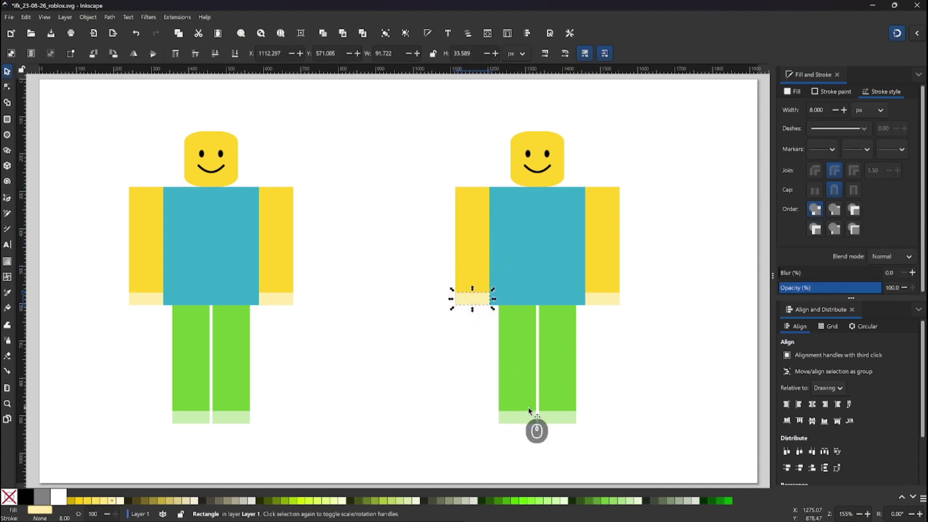
{"action": "left_click", "coordinate": [425, 302]}
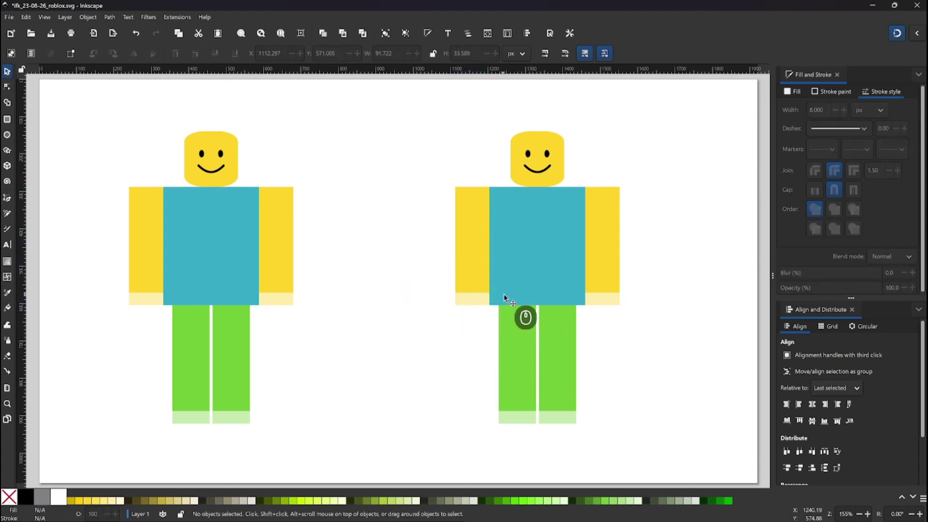
{"action": "left_click", "coordinate": [468, 272]}
{"action": "left_click", "coordinate": [427, 291]}
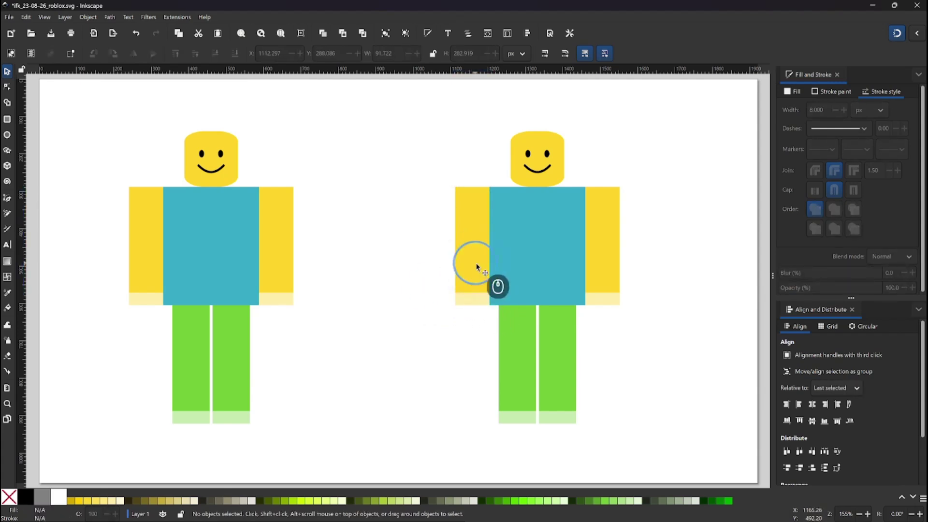
- Select the right-hand character's left-side arm together with its hand and show their rotation handles
{"action": "left_click", "coordinate": [474, 263]}
{"action": "left_click", "coordinate": [476, 300], "text": "shift"}
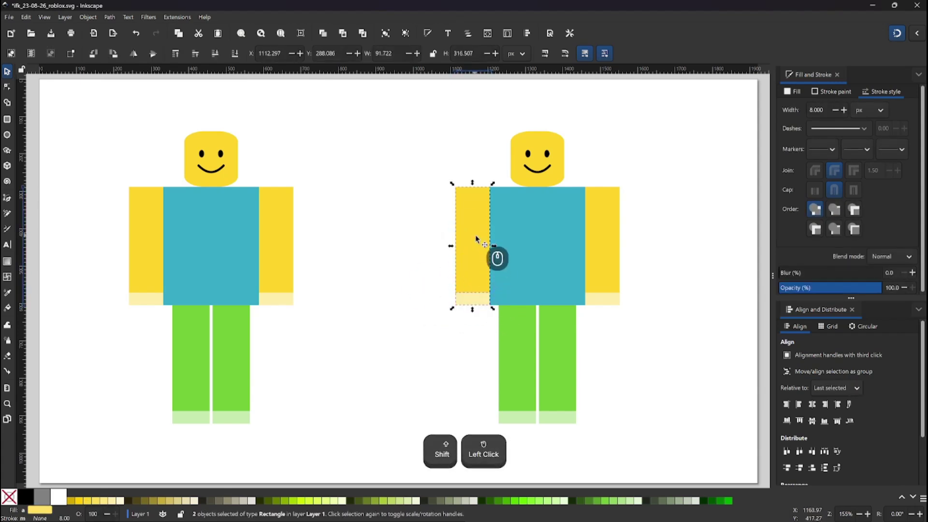
{"action": "left_click", "coordinate": [471, 199]}
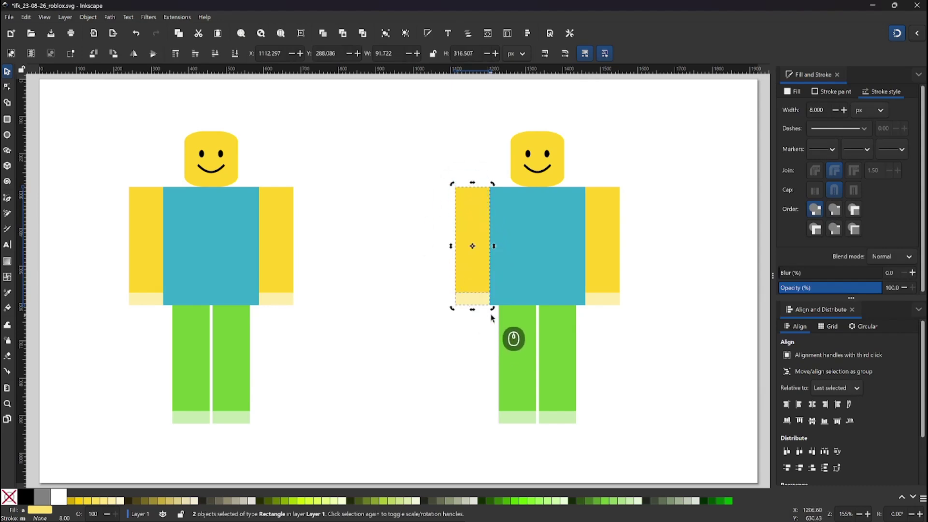
{"action": "left_click_drag", "start_coordinate": [492, 309], "coordinate": [445, 315]}
{"action": "key", "text": "ctrl+z"}
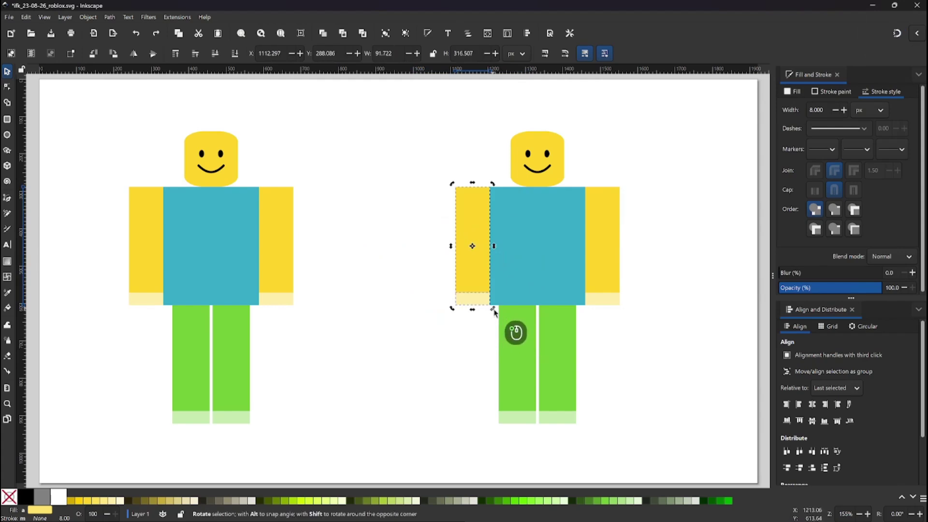
{"action": "left_click_drag", "start_coordinate": [493, 312], "coordinate": [449, 325]}
{"action": "key", "text": "ctrl+z"}
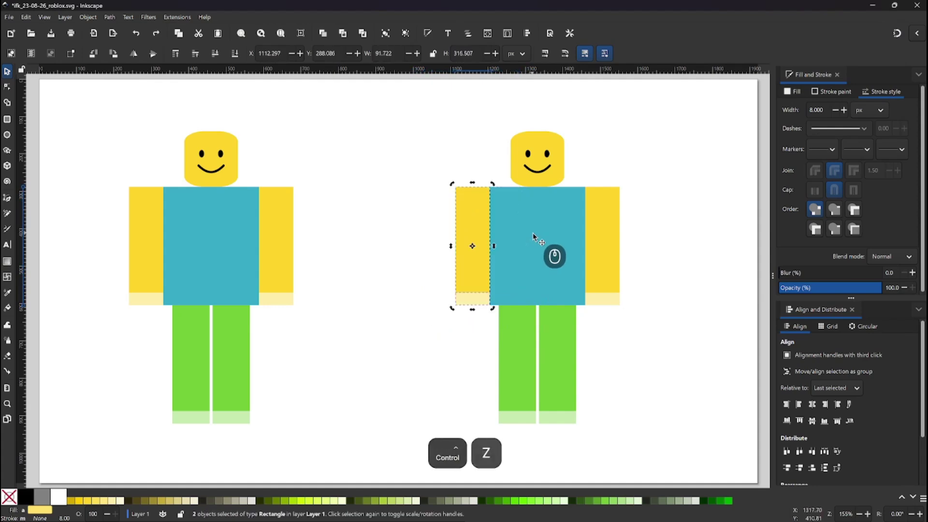
- Enable snapping and move the rotation centres of both arms of the right-hand character, hands included, to their inner shoulder corners
{"action": "left_click", "coordinate": [897, 35]}
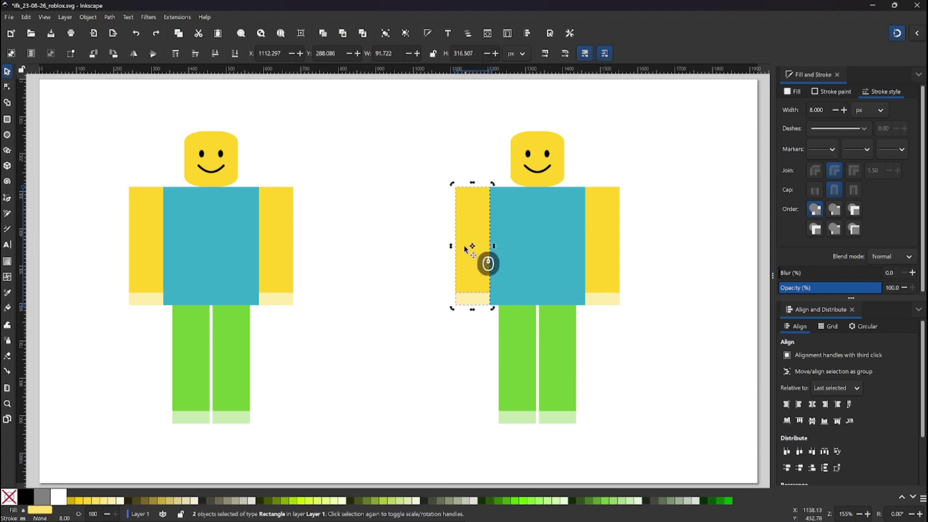
{"action": "left_click_drag", "start_coordinate": [472, 246], "coordinate": [491, 187]}
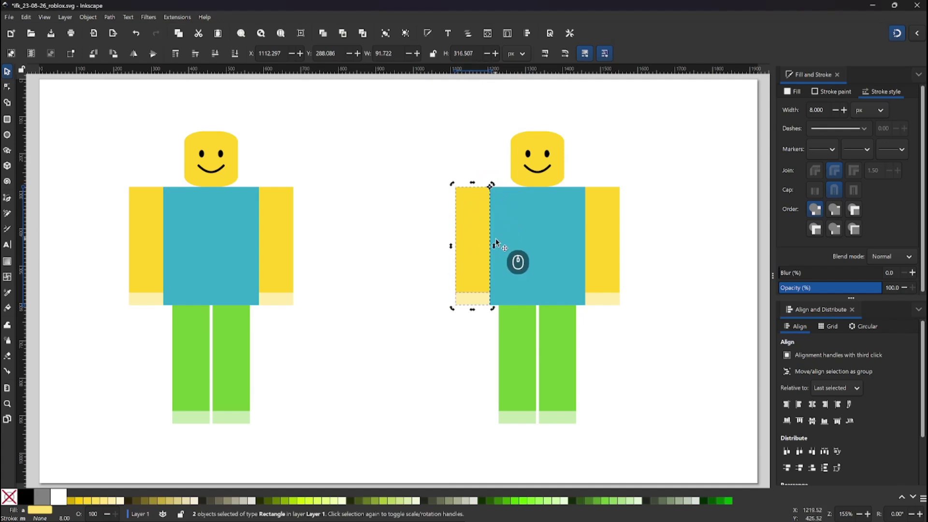
{"action": "left_click", "coordinate": [598, 248]}
{"action": "left_click", "coordinate": [602, 298], "text": "shift"}
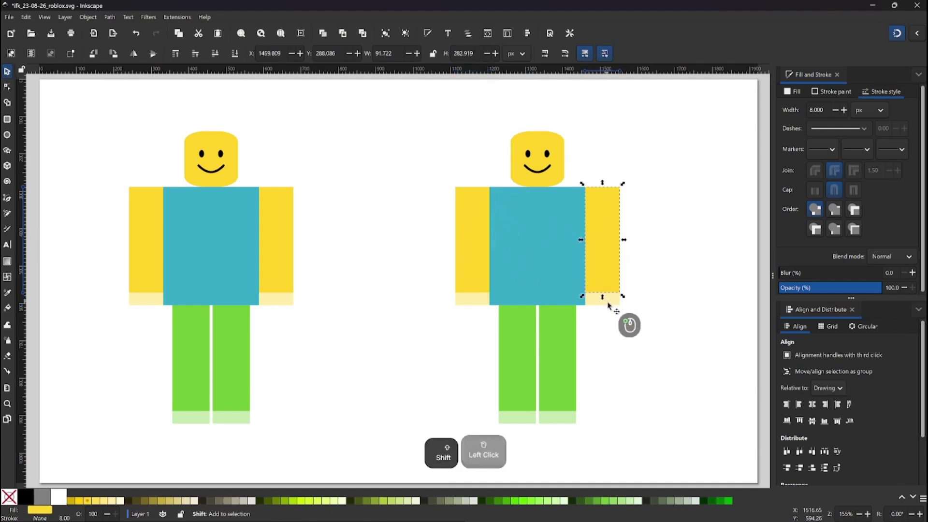
{"action": "left_click", "coordinate": [602, 246]}
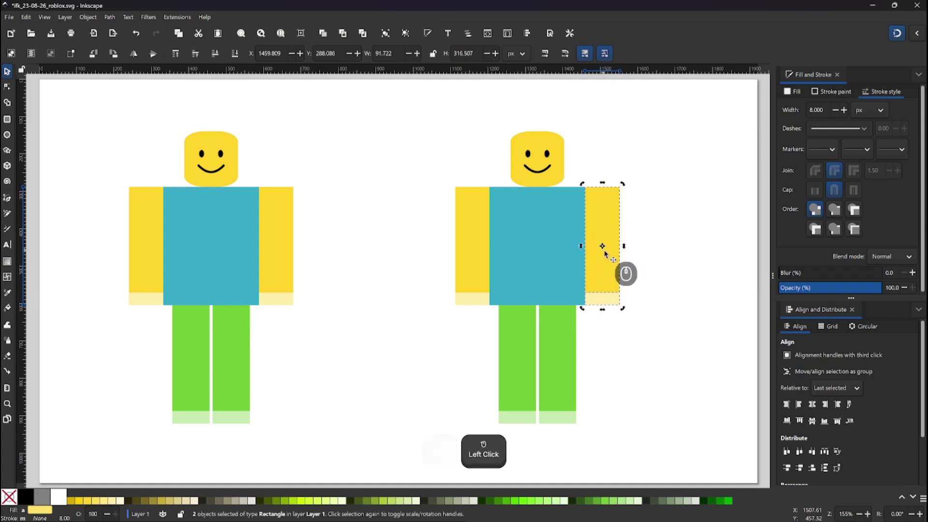
{"action": "left_click_drag", "start_coordinate": [602, 248], "coordinate": [587, 194]}
- With snapping off, rotate both arms of the right-hand character, with their hands, outward around the shoulder corners
{"action": "left_click", "coordinate": [484, 237]}
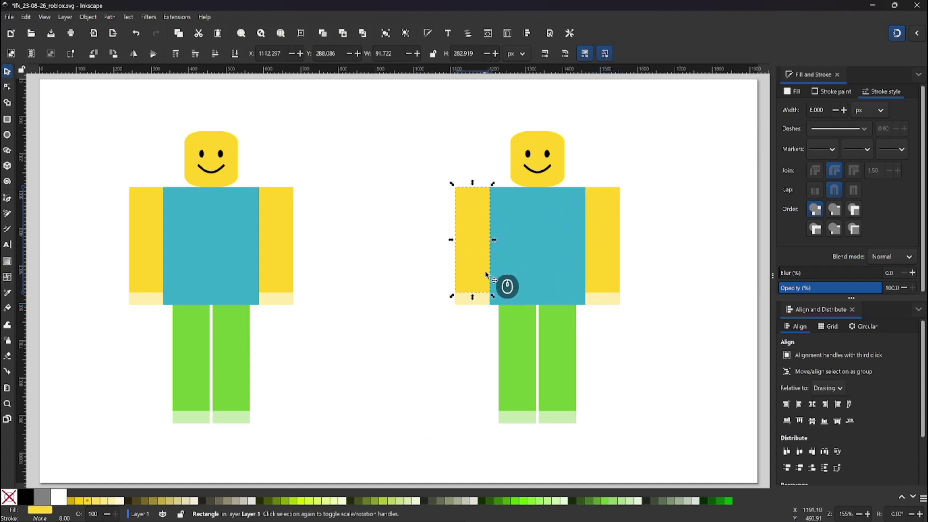
{"action": "left_click", "coordinate": [467, 287], "text": "shift"}
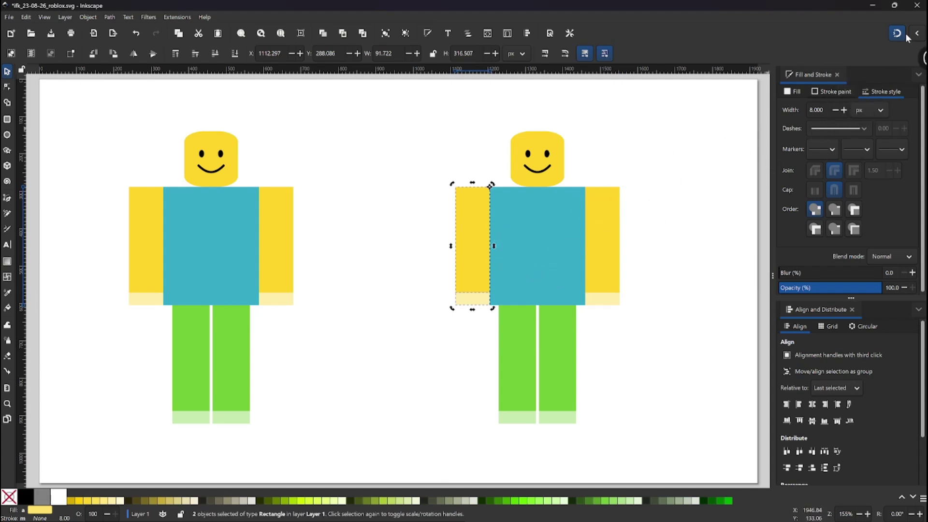
{"action": "left_click_drag", "start_coordinate": [493, 308], "coordinate": [442, 276]}
{"action": "left_click", "coordinate": [607, 285]}
{"action": "left_click", "coordinate": [609, 302]}
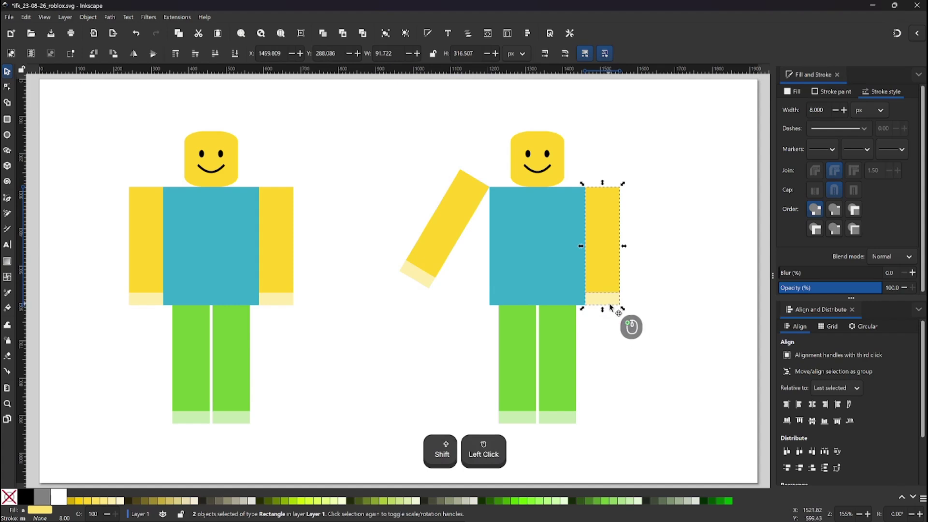
{"action": "left_click_drag", "start_coordinate": [625, 313], "coordinate": [648, 302]}
- Rotate the right-hand character's left-side arm and hand up into a wave and lower them onto the shoulder, at about X 958, Y 105 px
{"action": "left_click", "coordinate": [450, 242]}
{"action": "left_click", "coordinate": [422, 269], "text": "shift"}
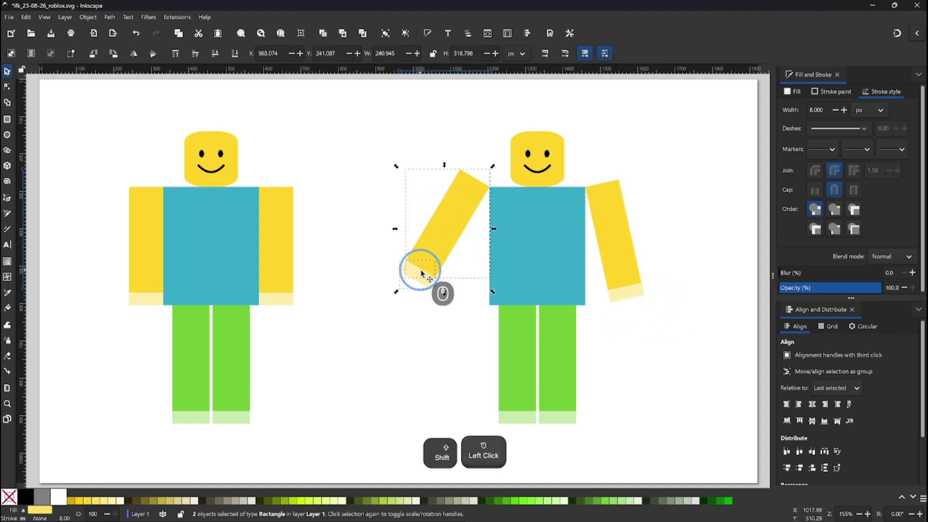
{"action": "left_click", "coordinate": [441, 251]}
{"action": "left_click_drag", "start_coordinate": [396, 292], "coordinate": [409, 92]}
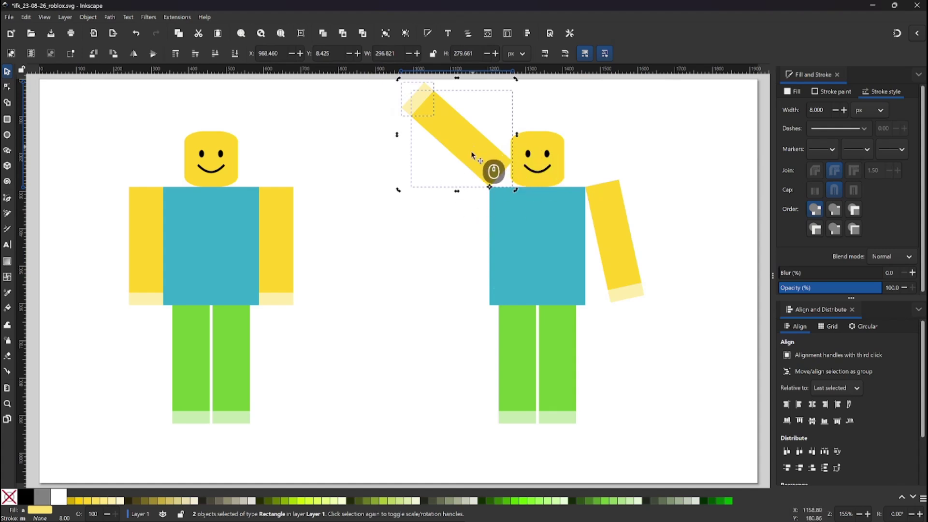
{"action": "left_click_drag", "start_coordinate": [493, 162], "coordinate": [485, 199]}
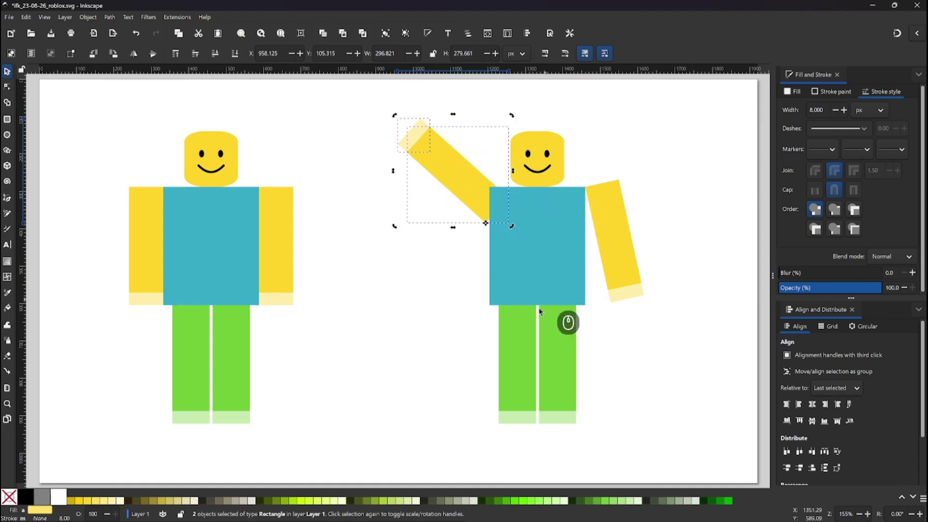
- Rotate the right-hand character's right-side leg and foot slightly outward and fit the leg's top under the torso
{"action": "left_click", "coordinate": [552, 337]}
{"action": "left_click", "coordinate": [561, 416], "text": "shift"}
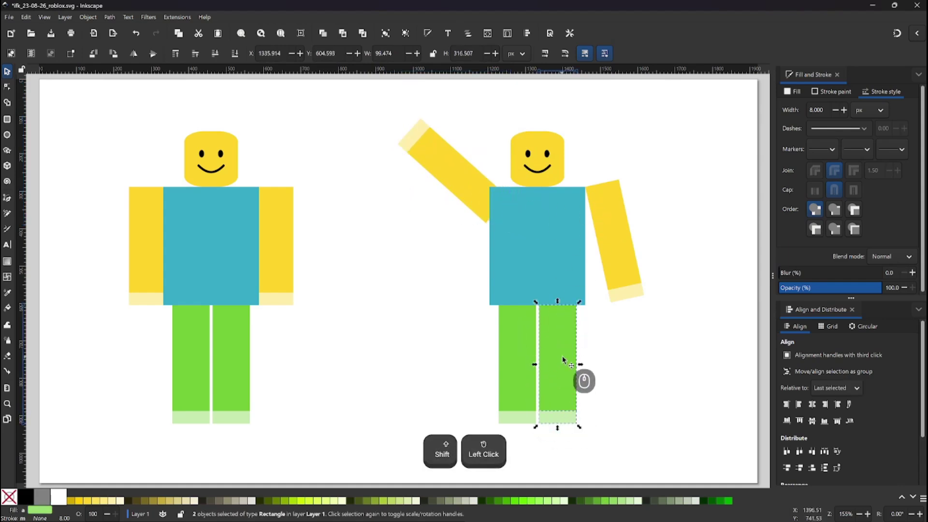
{"action": "left_click_drag", "start_coordinate": [578, 426], "coordinate": [585, 393]}
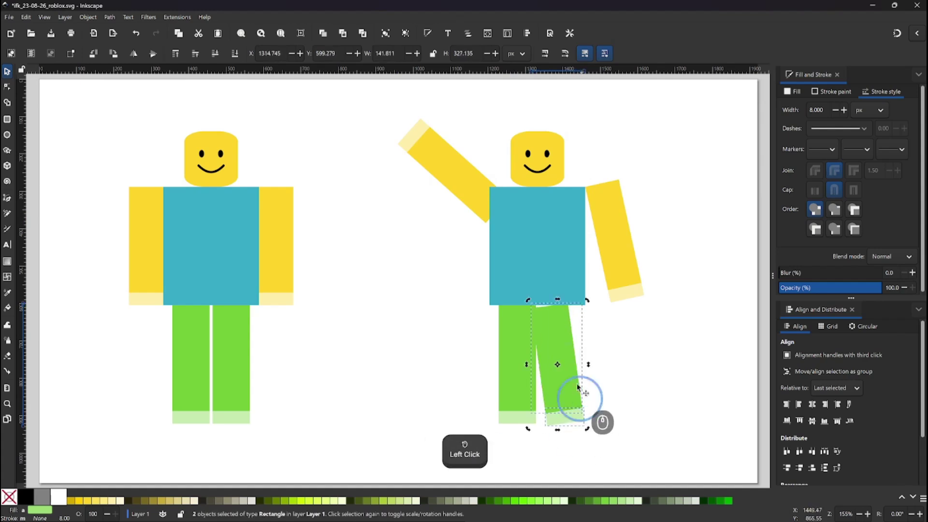
- Move the right-hand character's left-side leg and foot slightly up under the torso and tilt them slightly outward
{"action": "left_click", "coordinate": [523, 357]}
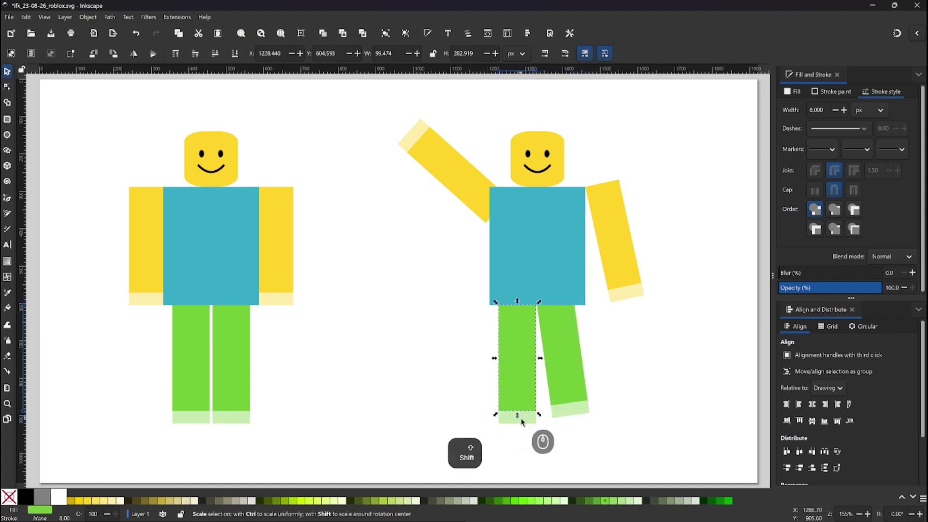
{"action": "left_click", "coordinate": [517, 416], "text": "shift"}
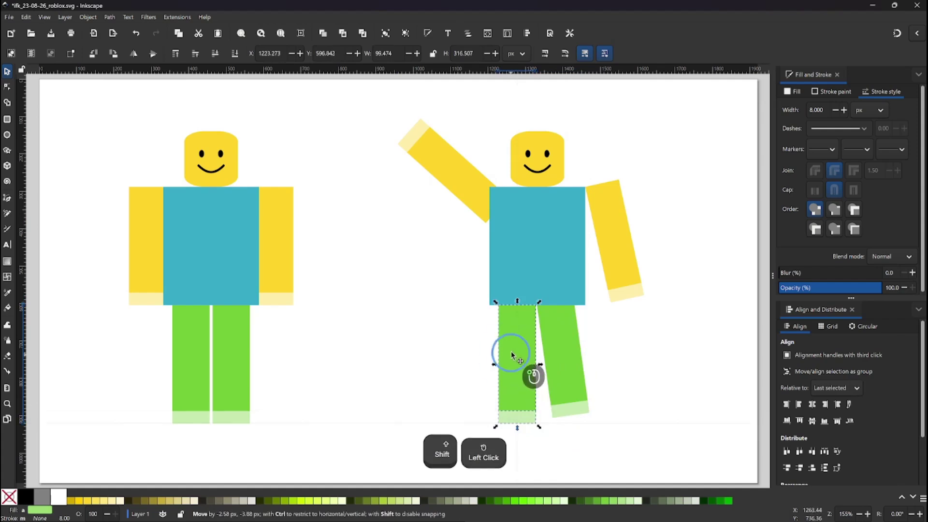
{"action": "left_click_drag", "start_coordinate": [515, 363], "coordinate": [511, 351]}
{"action": "left_click", "coordinate": [511, 351]}
{"action": "left_click_drag", "start_coordinate": [535, 418], "coordinate": [532, 420]}
- Rotate the right-hand character's right-side leg and foot about 4.5° further outward and nudge them up under the torso
{"action": "left_click", "coordinate": [573, 411]}
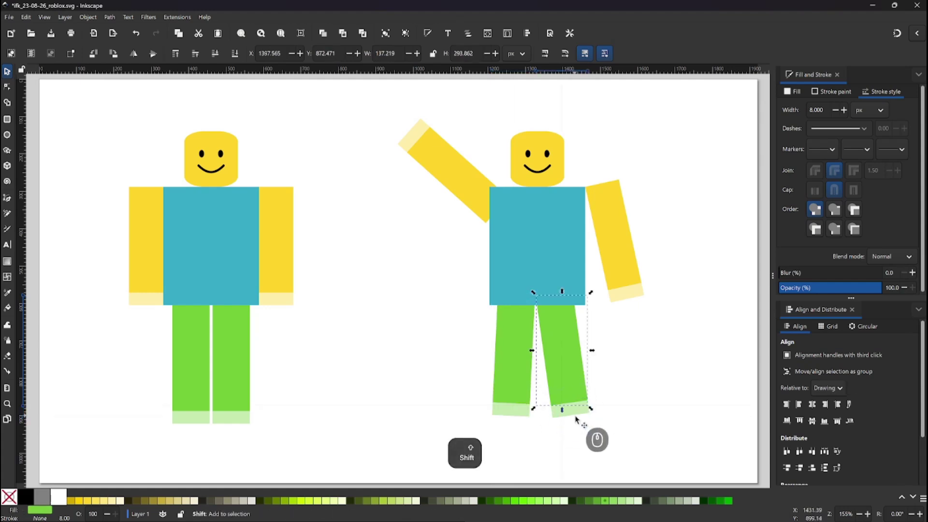
{"action": "left_click", "coordinate": [568, 382], "text": "shift"}
{"action": "left_click", "coordinate": [568, 382]}
{"action": "left_click_drag", "start_coordinate": [593, 422], "coordinate": [595, 417]}
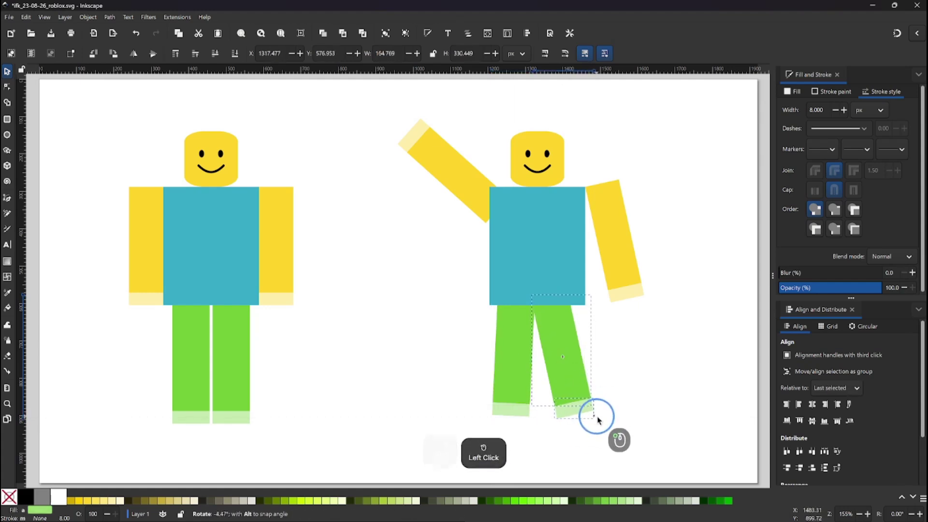
{"action": "left_click", "coordinate": [560, 385]}
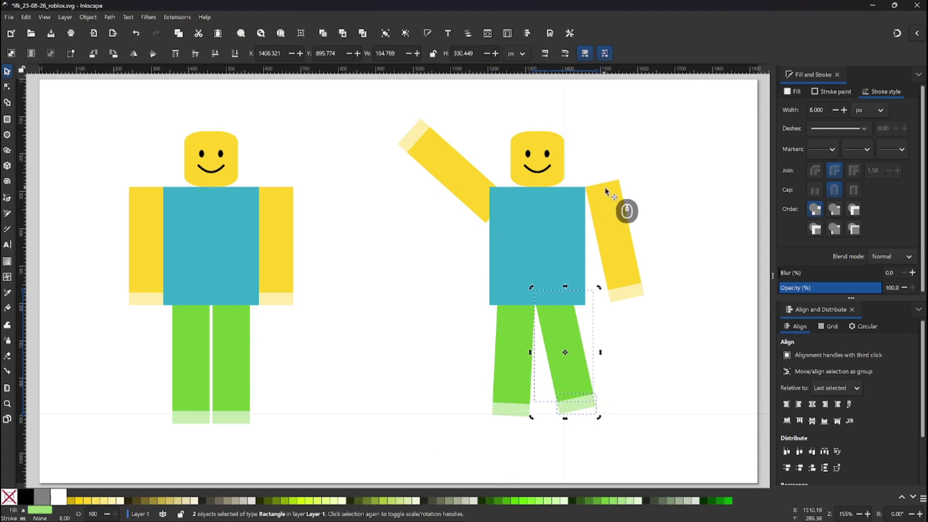
- Move the right-hand character's right-side arm and hand in against the torso, to about X 1438, Y 281 px, and deselect them
{"action": "left_click", "coordinate": [622, 208]}
{"action": "left_click", "coordinate": [627, 291], "text": "shift"}
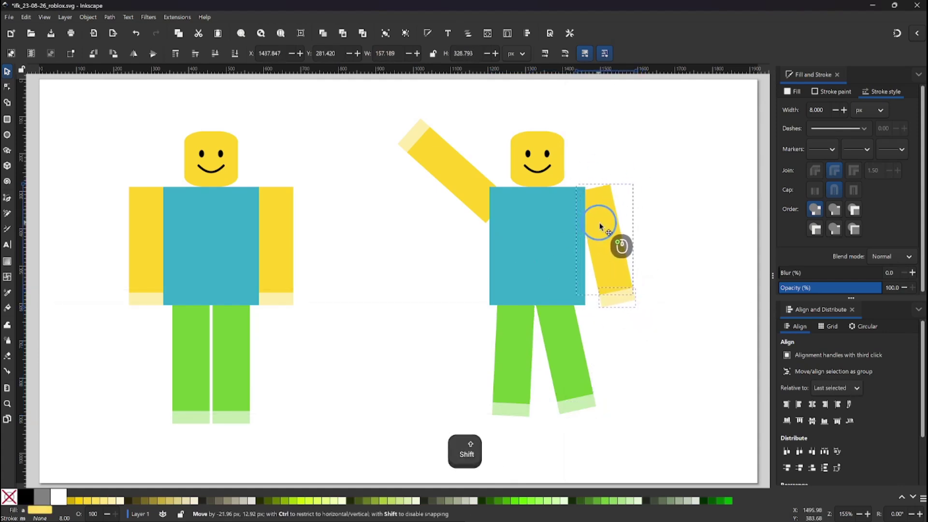
{"action": "left_click", "coordinate": [432, 243]}
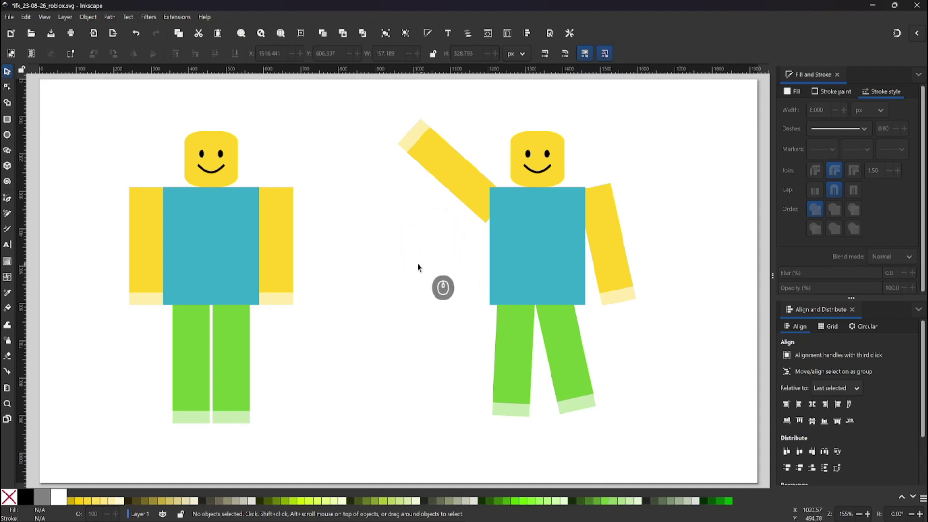